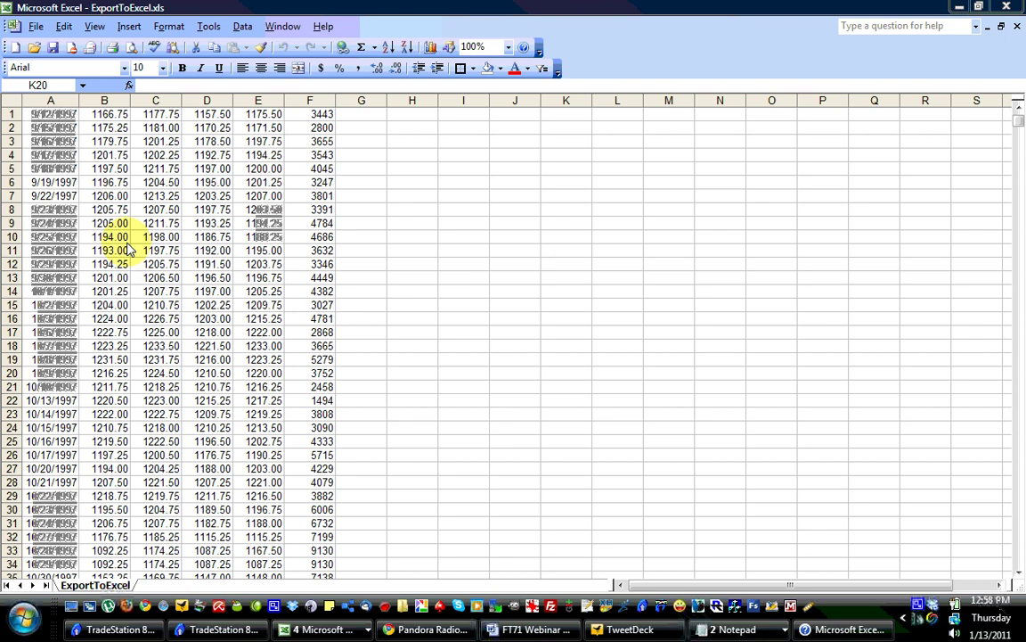
Insert a blank row above the first row of data for column headings
{"action": "left_click", "coordinate": [69, 205]}
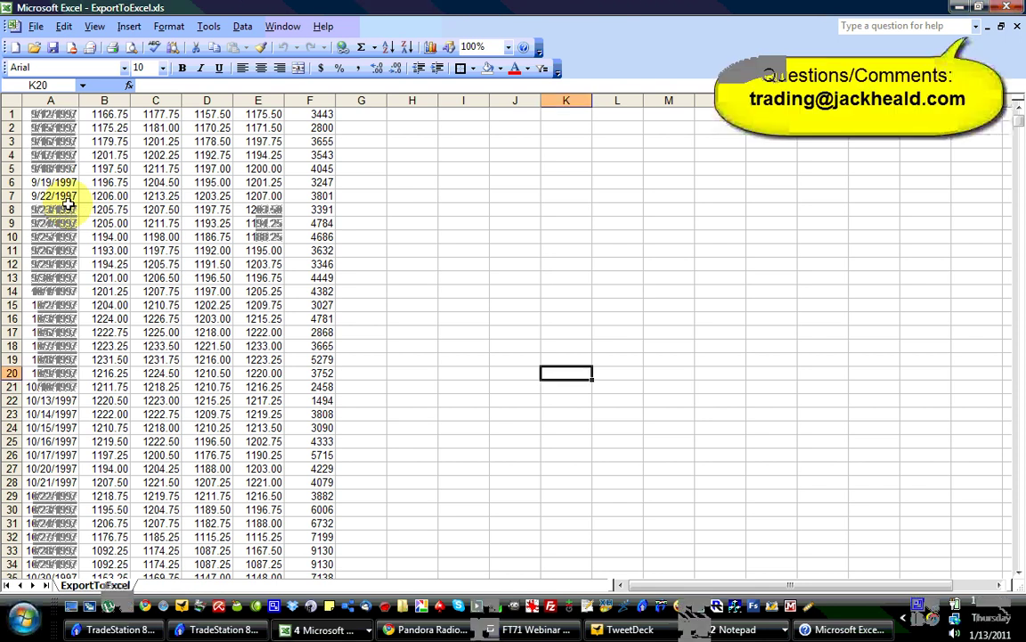
{"action": "left_click", "coordinate": [59, 196]}
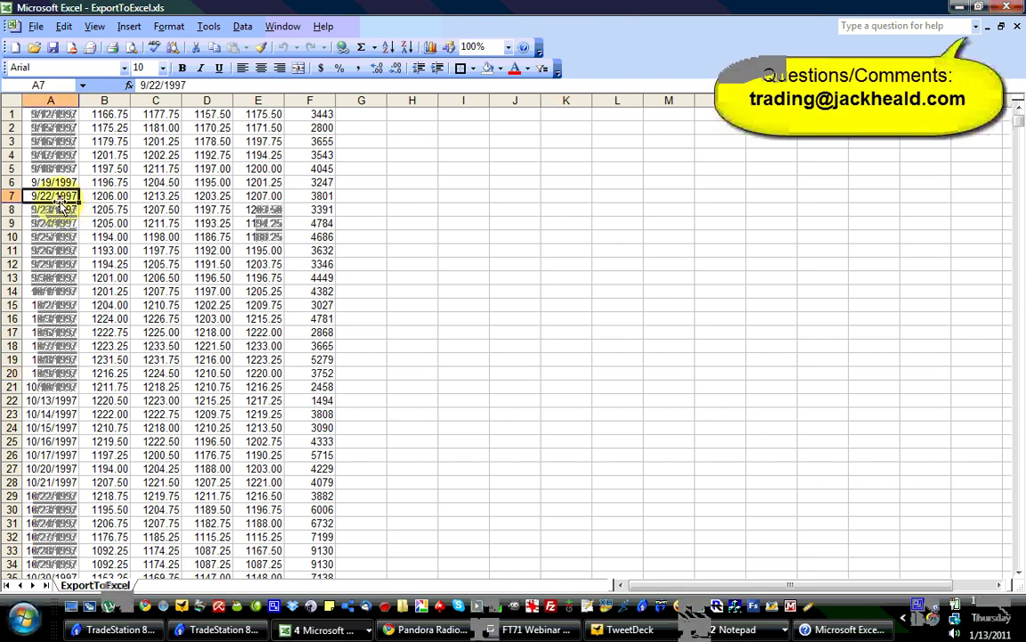
{"action": "key", "text": "ctrl+Home"}
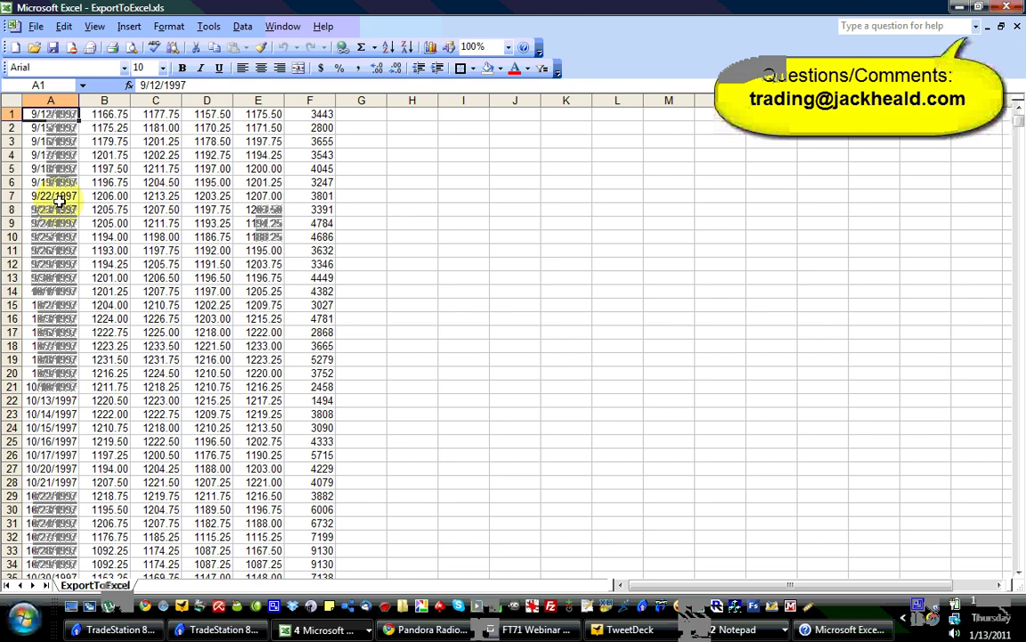
{"action": "key", "text": "alt+i"}
{"action": "type", "text": "r"}
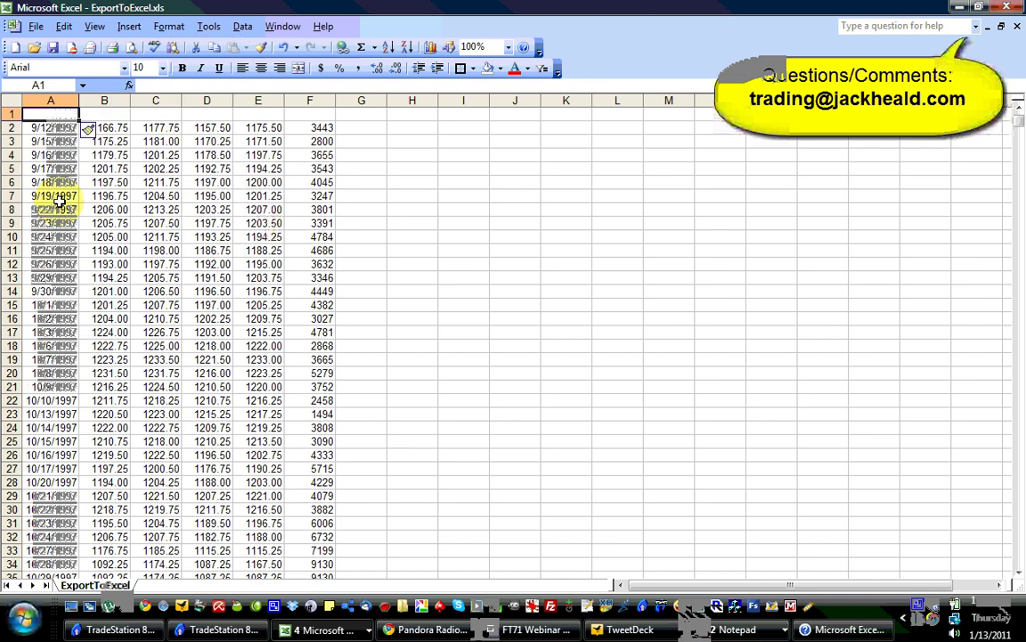
Enter the headings DATE, OPEN, HIGH, LOW, CLOSE and VOLUME in cells A1 to F1
{"action": "type", "text": "DATE"}
{"action": "key", "text": "Tab"}
{"action": "type", "text": "OP"}
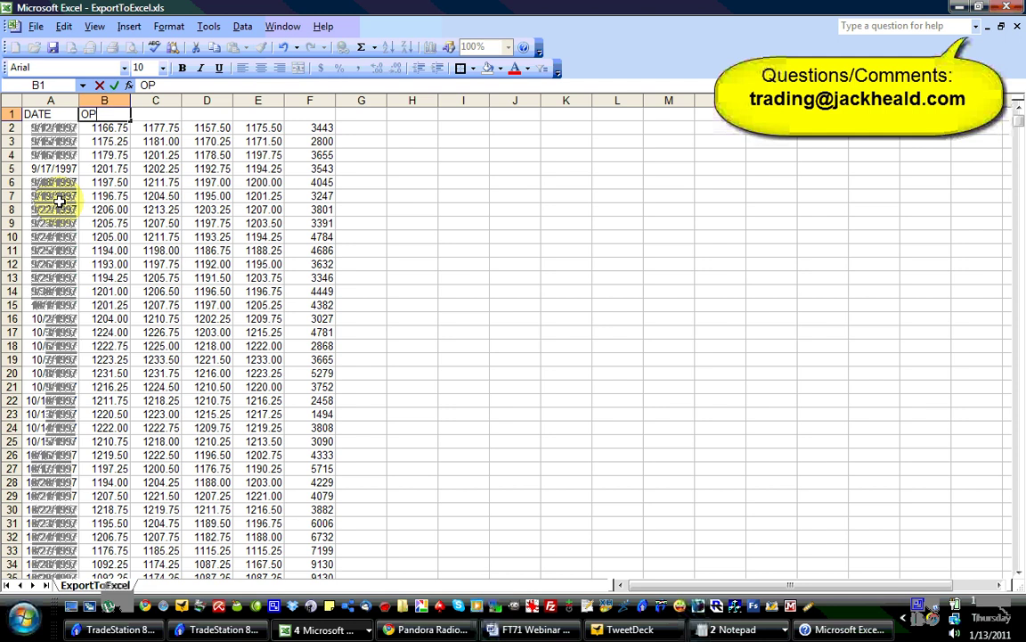
{"action": "type", "text": "EN"}
{"action": "key", "text": "Tab"}
{"action": "type", "text": "HIGH"}
{"action": "key", "text": "Tab"}
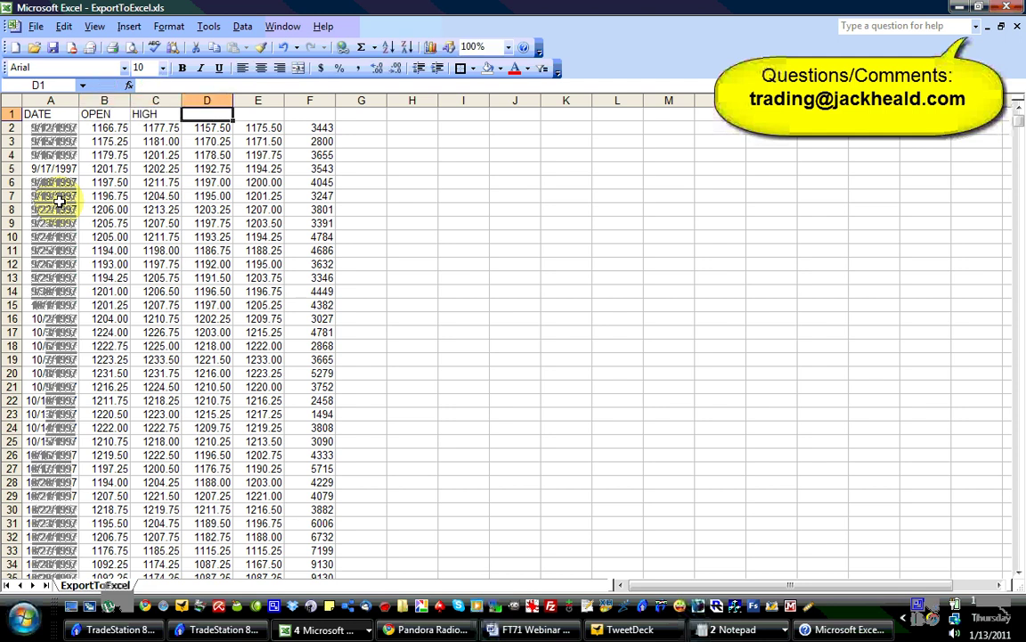
{"action": "type", "text": "LOW"}
{"action": "key", "text": "Tab"}
{"action": "type", "text": "CLOSE"}
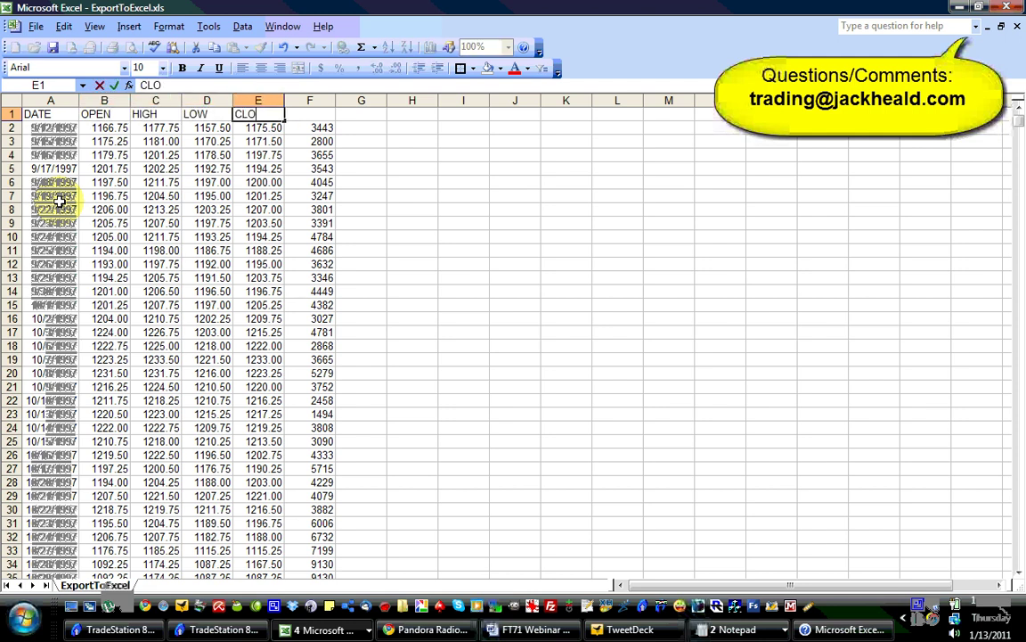
{"action": "key", "text": "Tab"}
{"action": "type", "text": "VOLUME"}
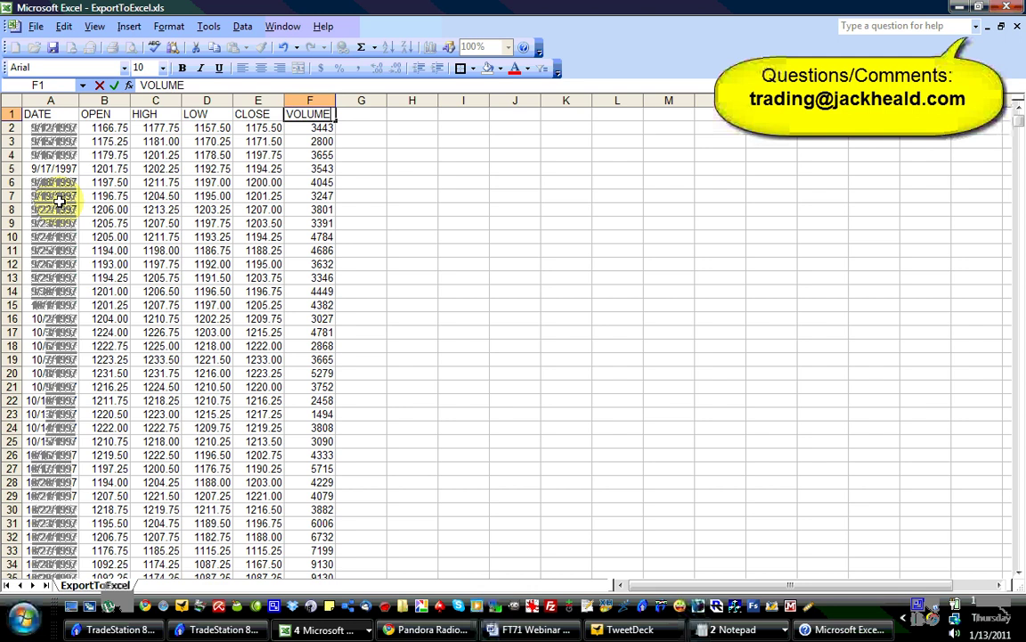
{"action": "key", "text": "Tab"}
Format the headings in A1:F1 as bold and centred with a light gray fill
{"action": "key", "text": "Left"}
{"action": "key", "text": "shift+Left"}
{"action": "key", "text": "shift+Left"}
{"action": "key", "text": "shift+Left"}
{"action": "key", "text": "shift+Left"}
{"action": "key", "text": "shift+Left"}
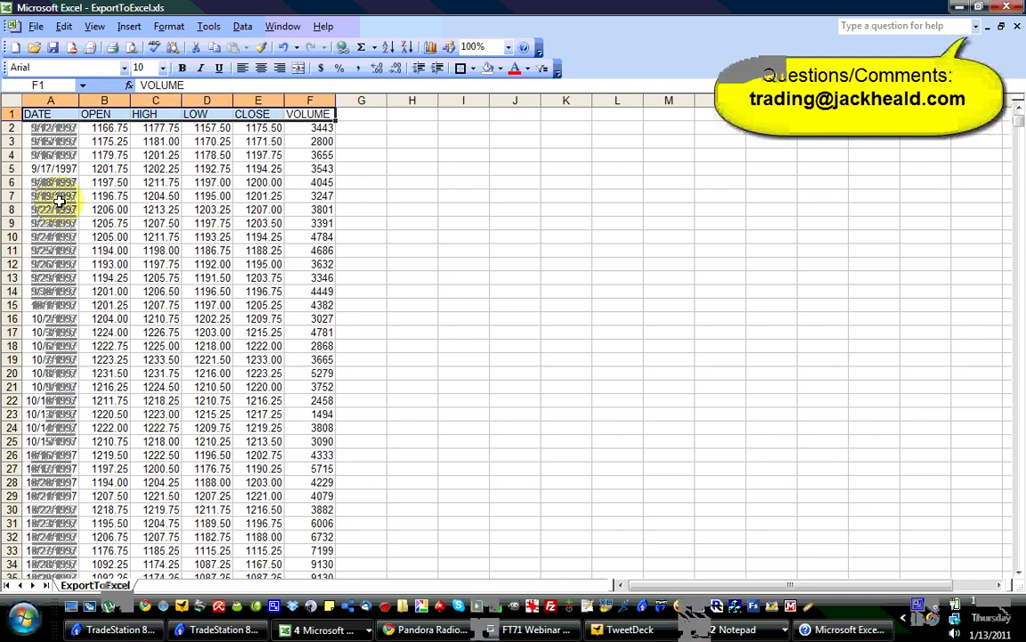
{"action": "key", "text": "ctrl+b"}
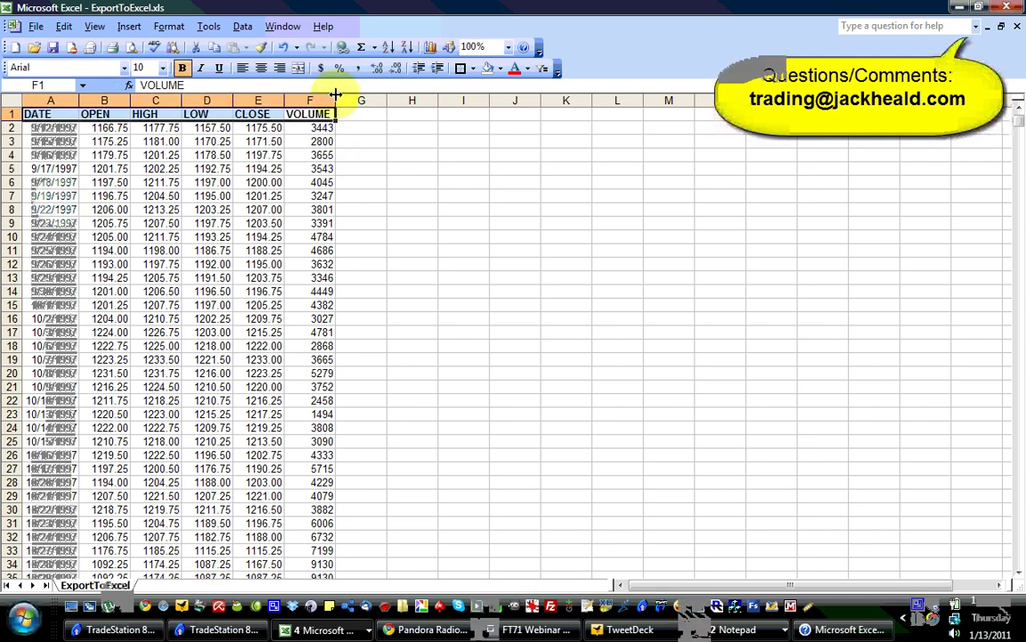
{"action": "left_click", "coordinate": [261, 67]}
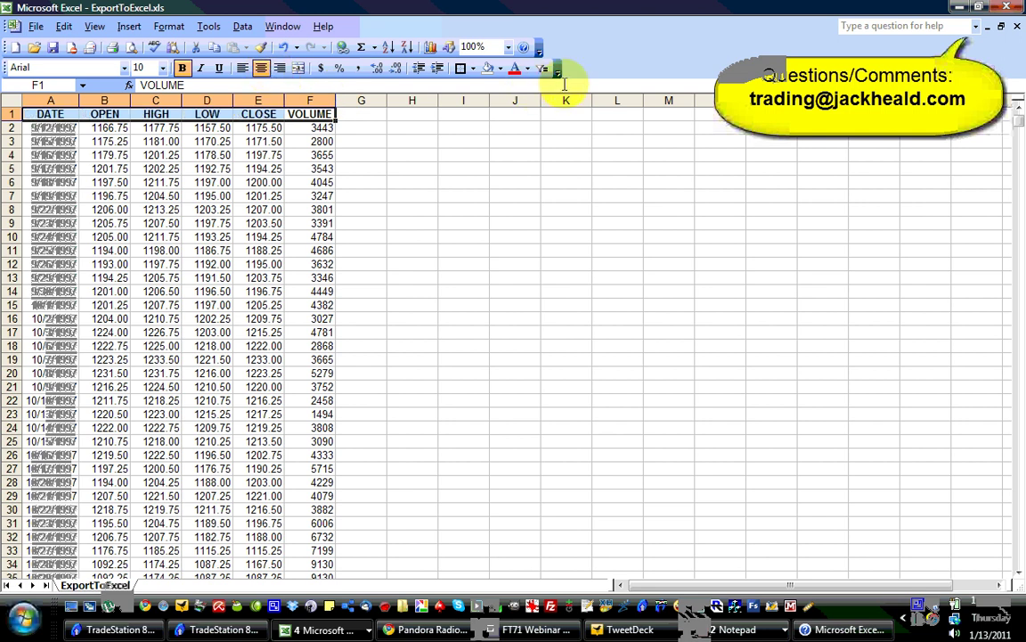
{"action": "left_click", "coordinate": [500, 68]}
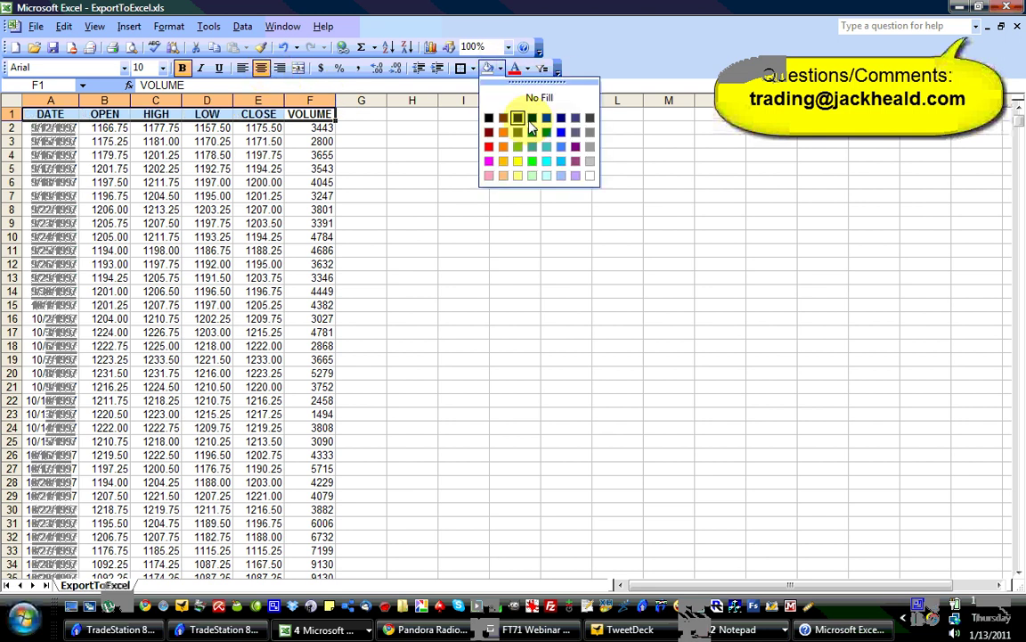
{"action": "left_click", "coordinate": [591, 161]}
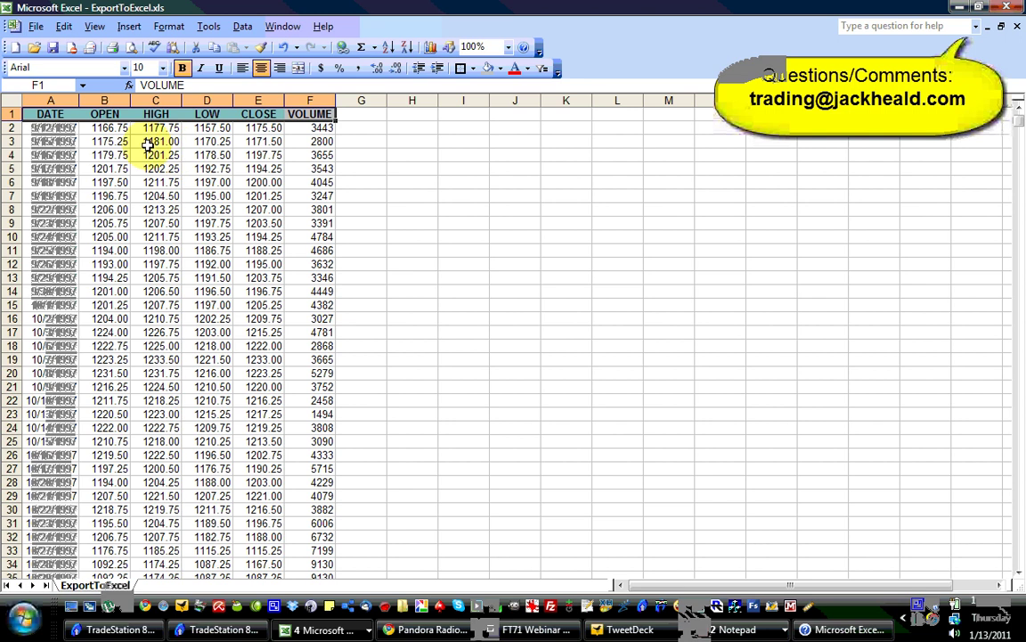
Sort the price data by DATE in descending order, treating the first row as a header row
{"action": "left_click", "coordinate": [111, 141]}
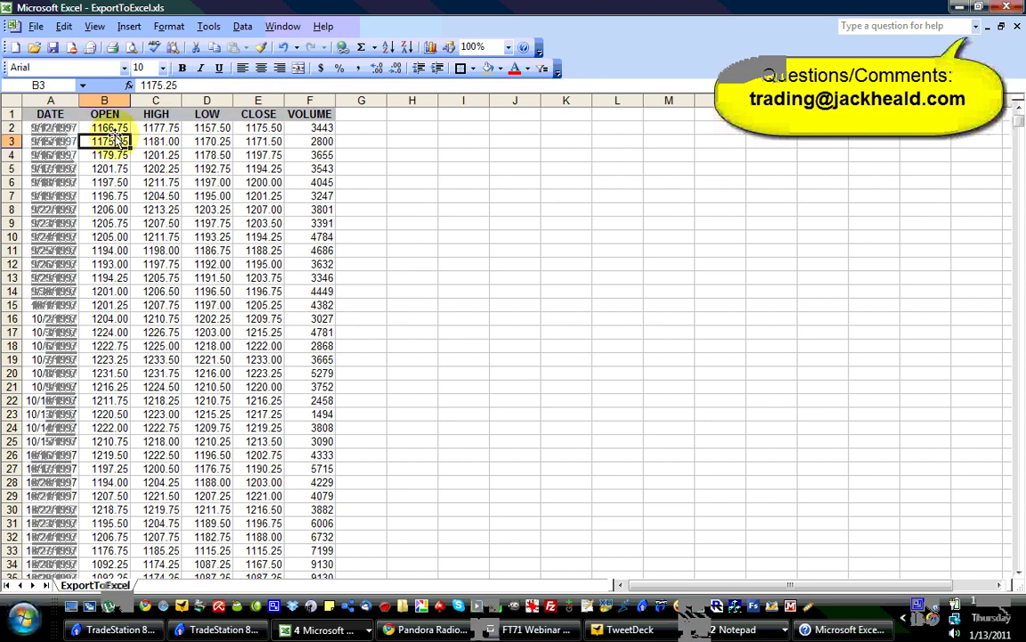
{"action": "key", "text": "alt+d"}
{"action": "key", "text": "Return"}
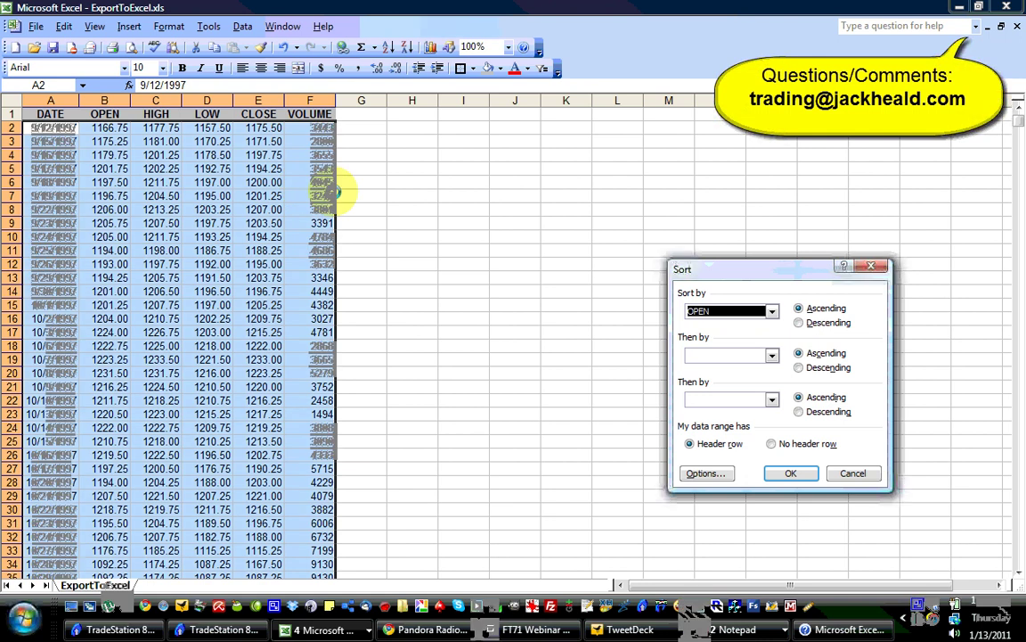
{"action": "left_click", "coordinate": [728, 326]}
{"action": "left_click", "coordinate": [800, 323]}
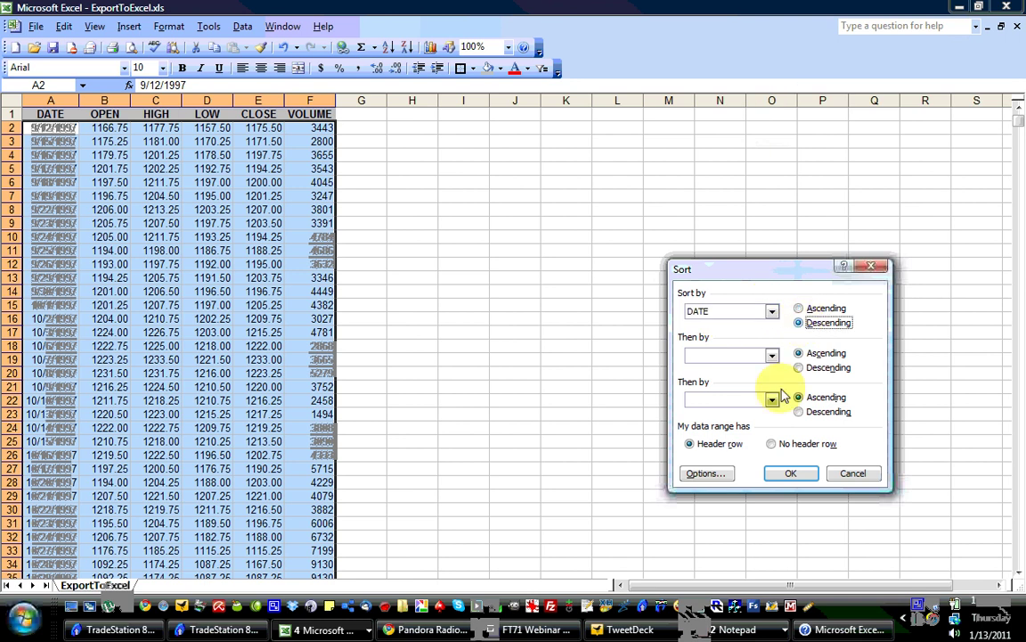
{"action": "left_click", "coordinate": [790, 473]}
Add the headings RANGE, GAP and TL < YL in cells G1, H1 and I1
{"action": "key", "text": "Down"}
{"action": "key", "text": "Right"}
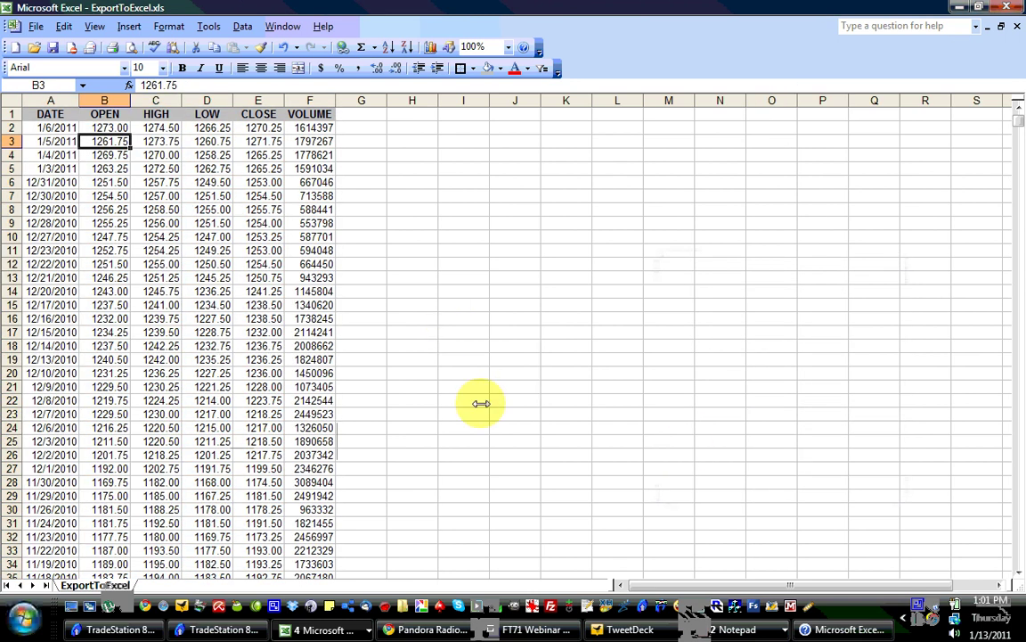
{"action": "key", "text": "Up"}
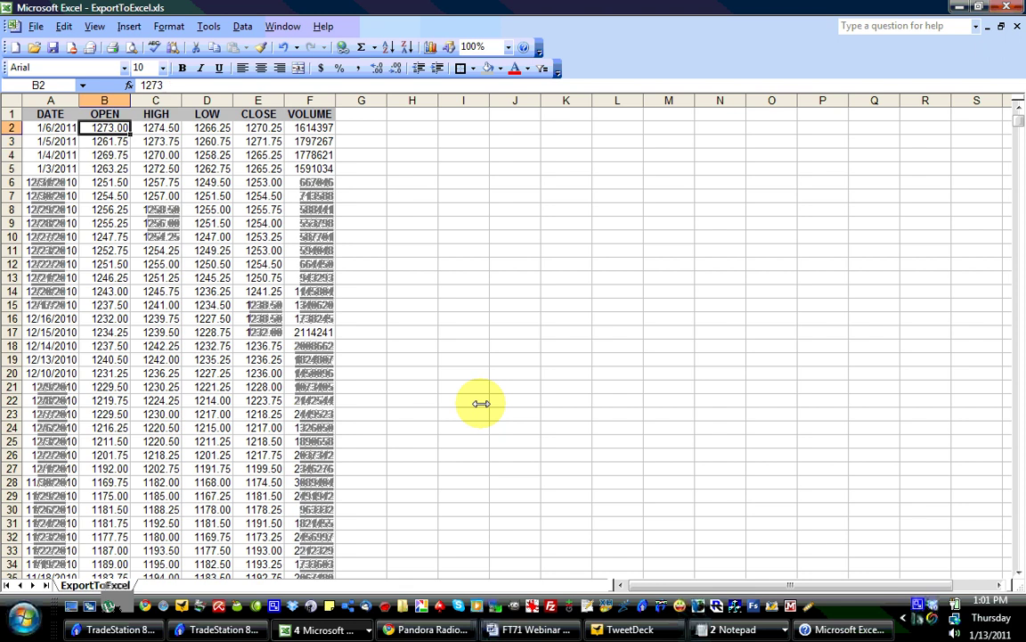
{"action": "key", "text": "Up"}
{"action": "key", "text": "ctrl+Right"}
{"action": "key", "text": "Right"}
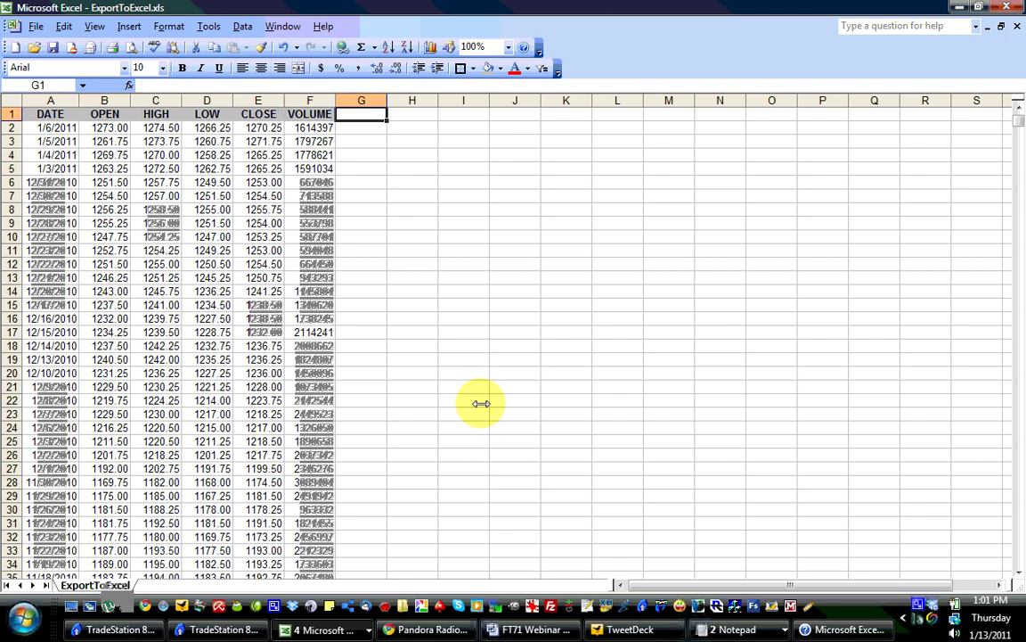
{"action": "type", "text": "RANGE"}
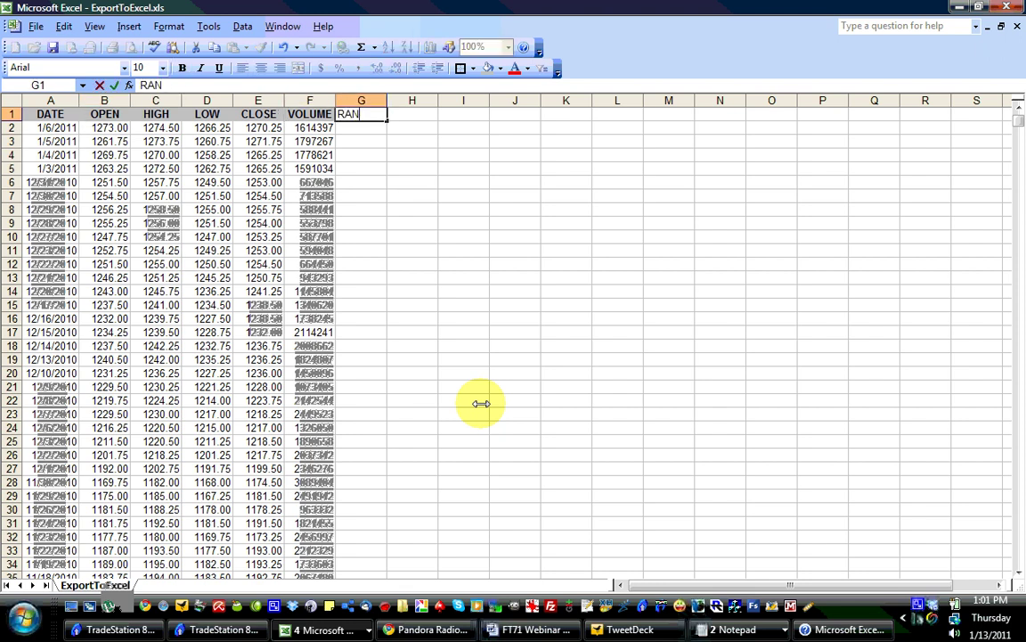
{"action": "key", "text": "Right"}
{"action": "type", "text": "GAP"}
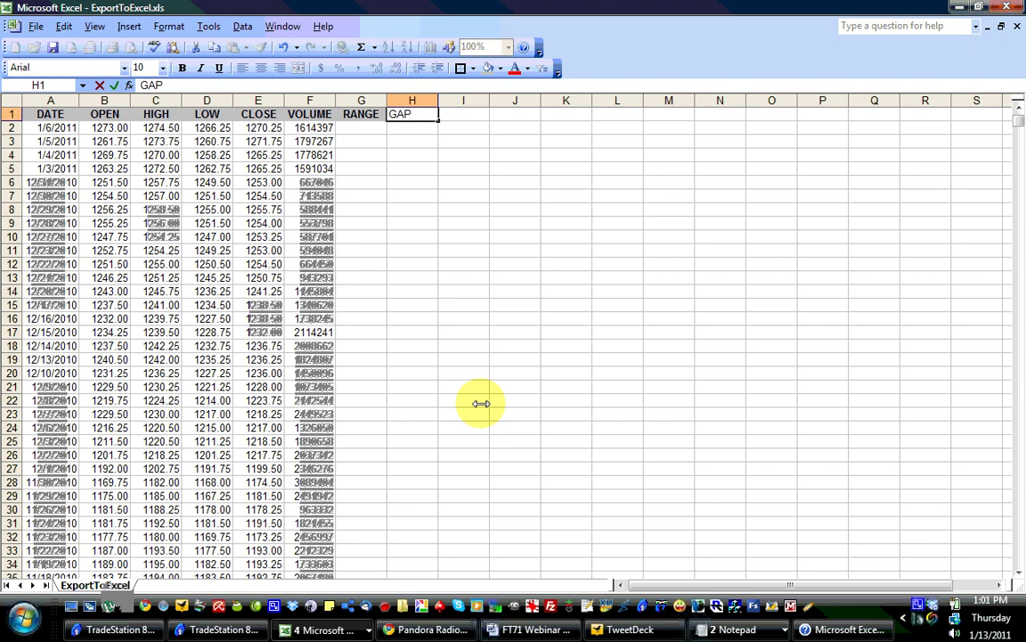
{"action": "key", "text": "Right"}
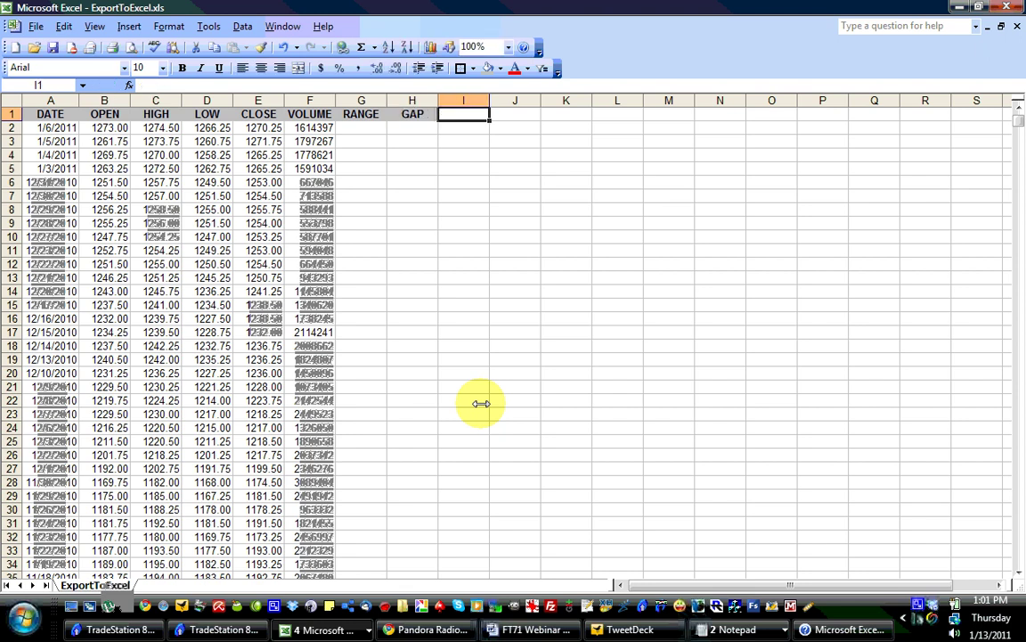
{"action": "type", "text": "TL <"}
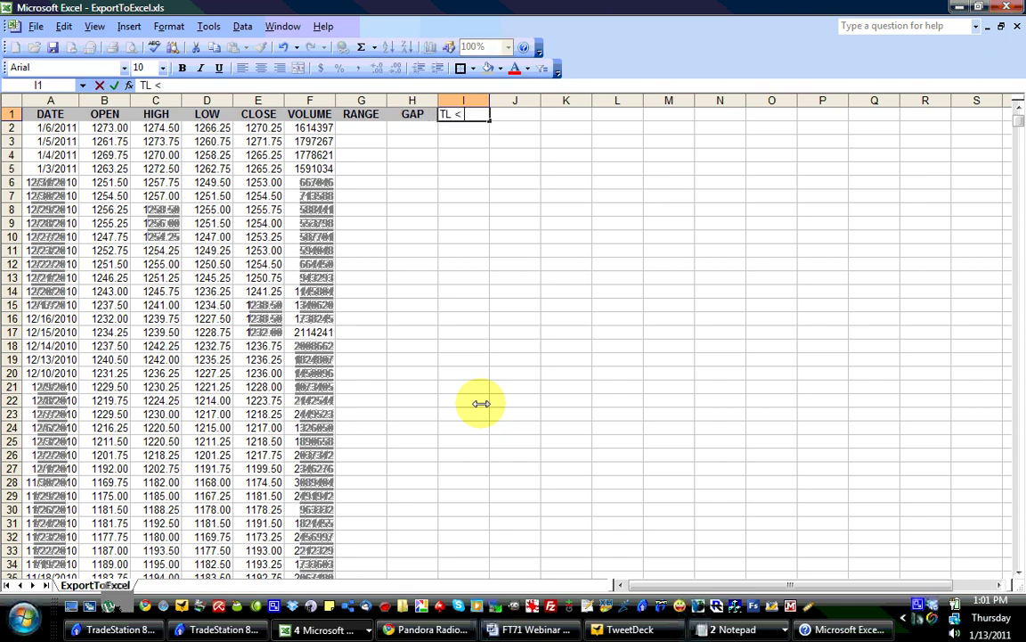
{"action": "type", "text": " YL"}
{"action": "key", "text": "Right"}
{"action": "key", "text": "Right"}
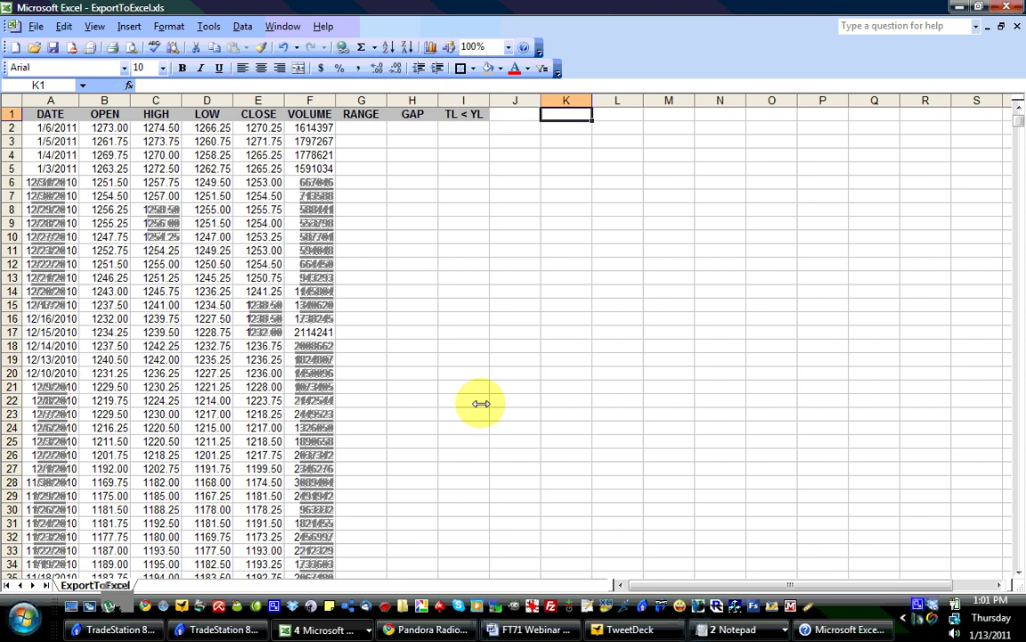
{"action": "type", "text": "TH > YH"}
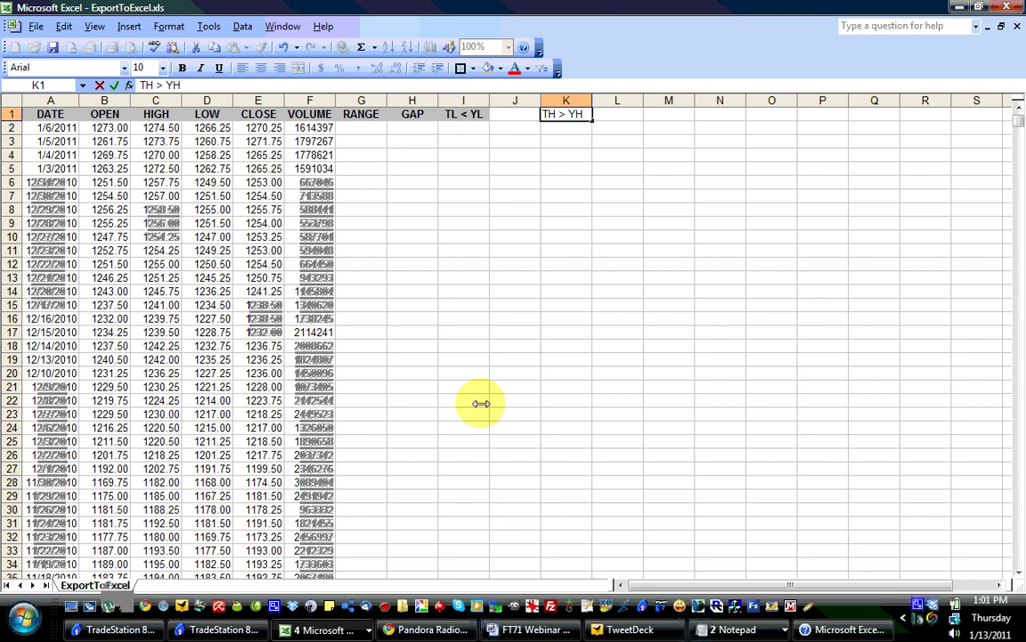
{"action": "key", "text": "Escape"}
{"action": "key", "text": "Left"}
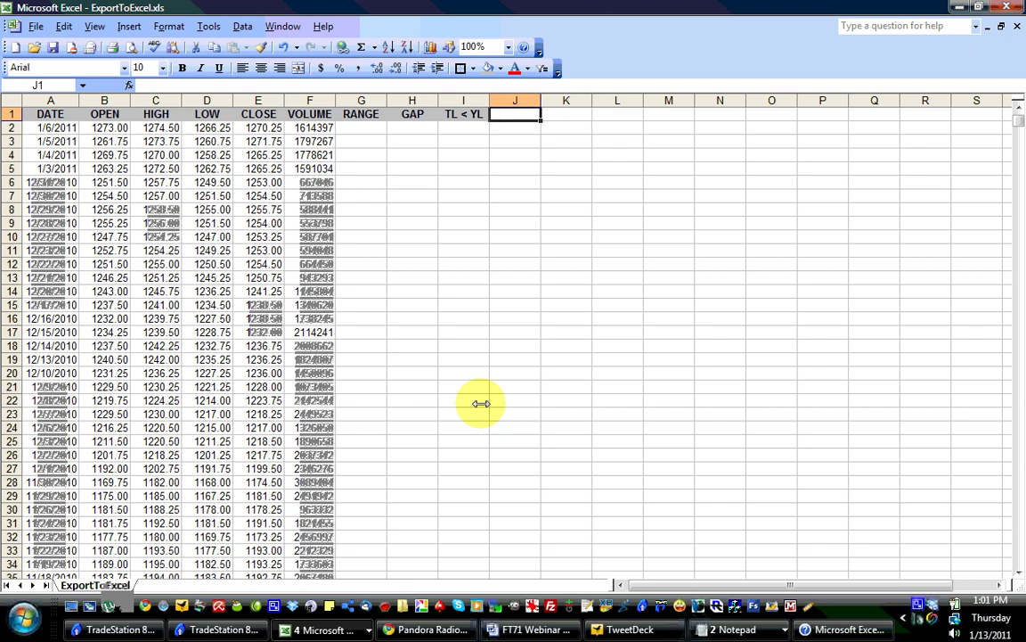
Enter the heading TH > YH in cell J1
{"action": "type", "text": "TH > YH"}
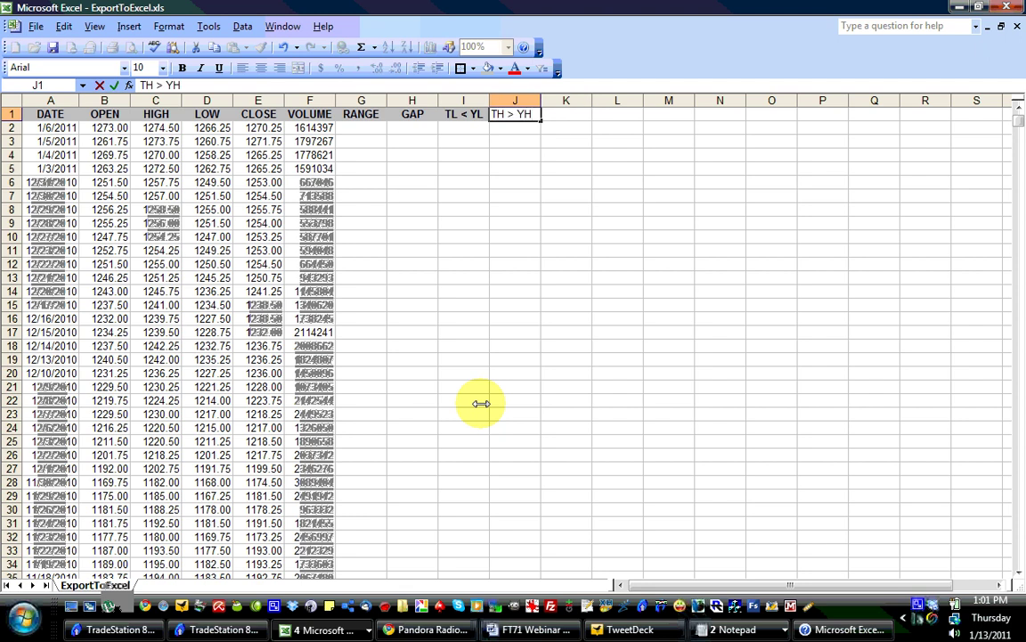
{"action": "key", "text": "Tab"}
Enter the formula =C2-D2 in G2 to calculate the day's range from its high and low
{"action": "key", "text": "Left"}
{"action": "key", "text": "Left"}
{"action": "key", "text": "Left"}
{"action": "key", "text": "Left"}
{"action": "key", "text": "Left"}
{"action": "key", "text": "Down"}
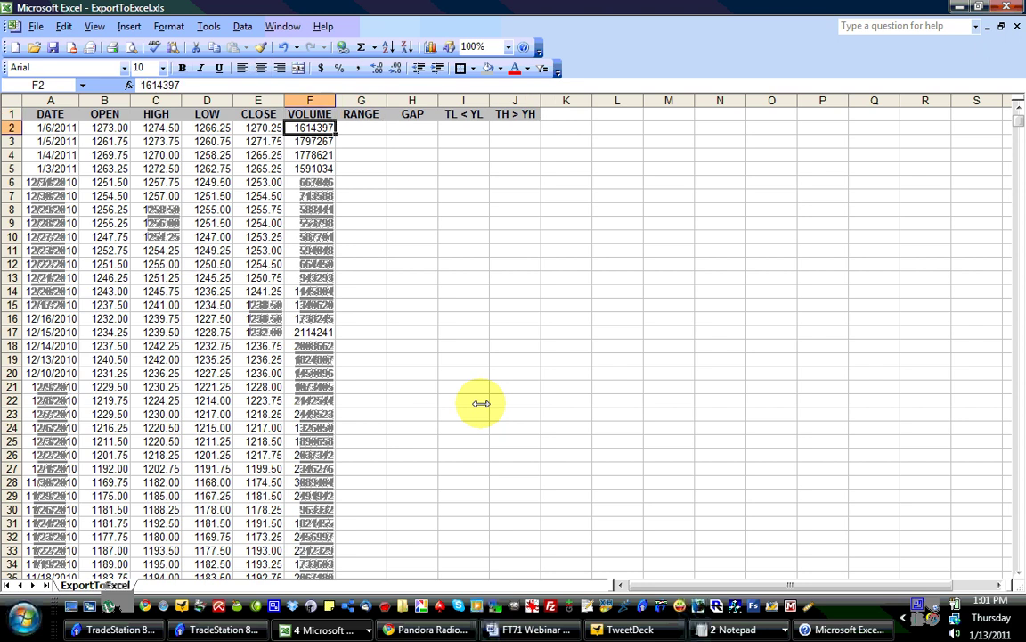
{"action": "key", "text": "Right"}
{"action": "type", "text": "="}
{"action": "key", "text": "Left"}
{"action": "key", "text": "Left"}
{"action": "key", "text": "Left"}
{"action": "key", "text": "Left"}
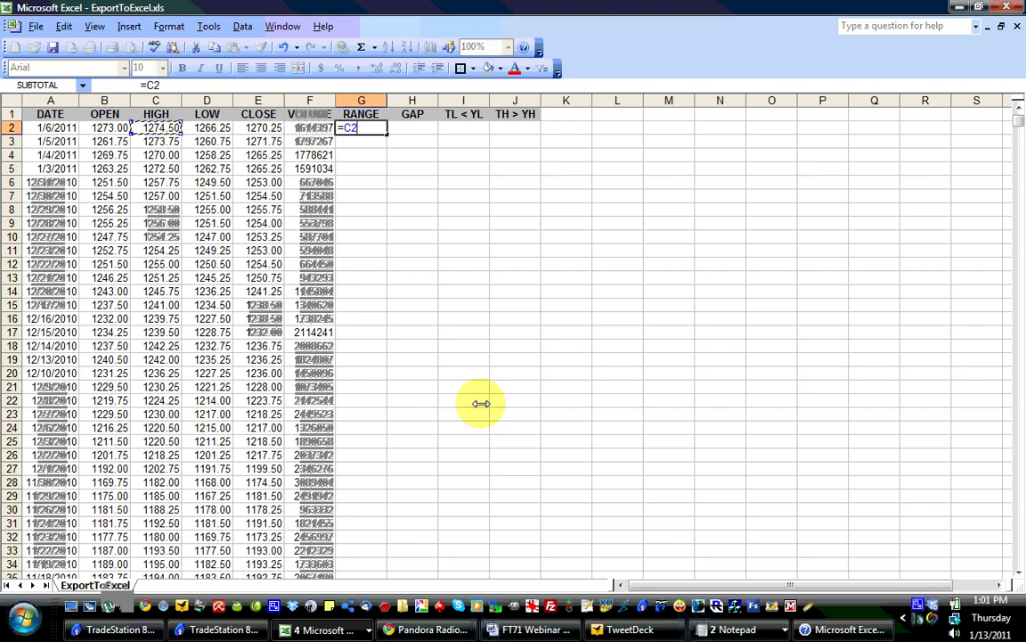
{"action": "type", "text": "-"}
{"action": "key", "text": "Left"}
{"action": "key", "text": "Left"}
{"action": "key", "text": "Left"}
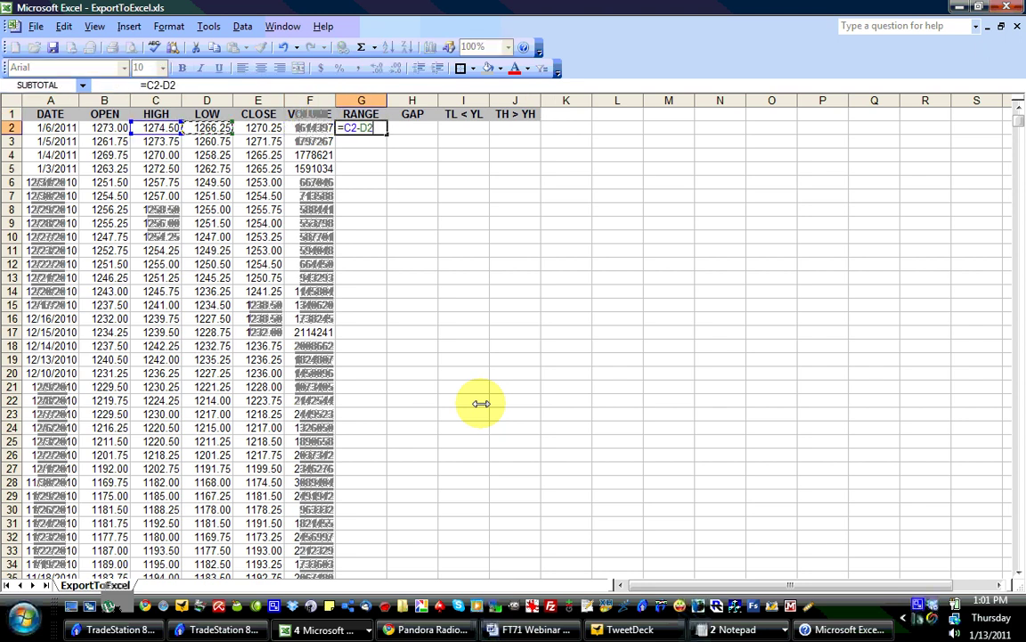
{"action": "key", "text": "Tab"}
Enter the formula =B2-E3 in H2 to calculate the gap between the day's open and the previous day's close
{"action": "type", "text": "="}
{"action": "key", "text": "Left"}
{"action": "key", "text": "Left"}
{"action": "key", "text": "Left"}
{"action": "key", "text": "Left"}
{"action": "key", "text": "Left"}
{"action": "key", "text": "Left"}
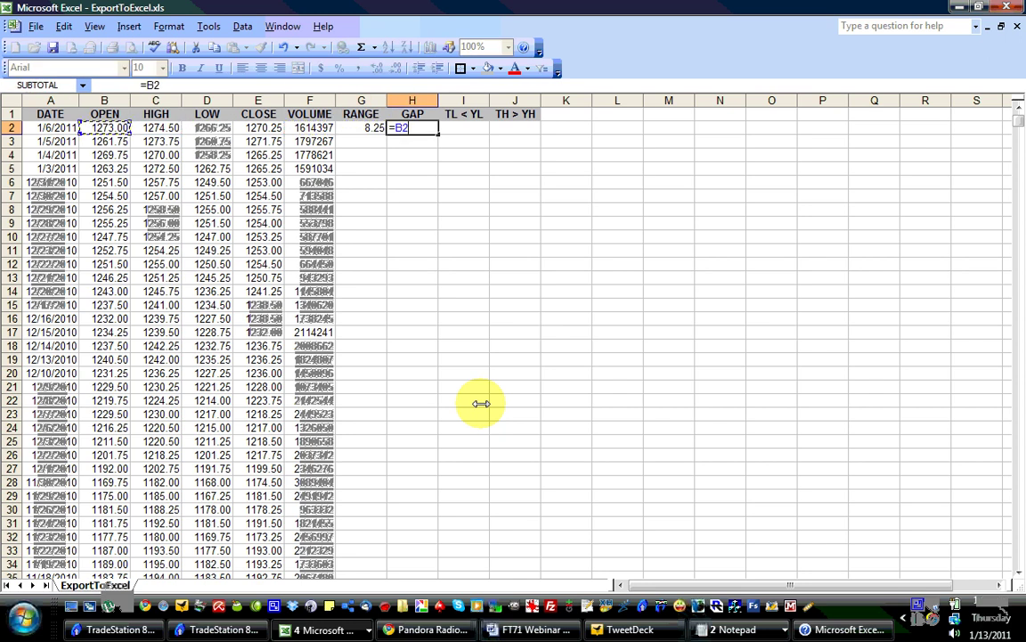
{"action": "type", "text": "-"}
{"action": "key", "text": "Left"}
{"action": "key", "text": "Left"}
{"action": "key", "text": "Left"}
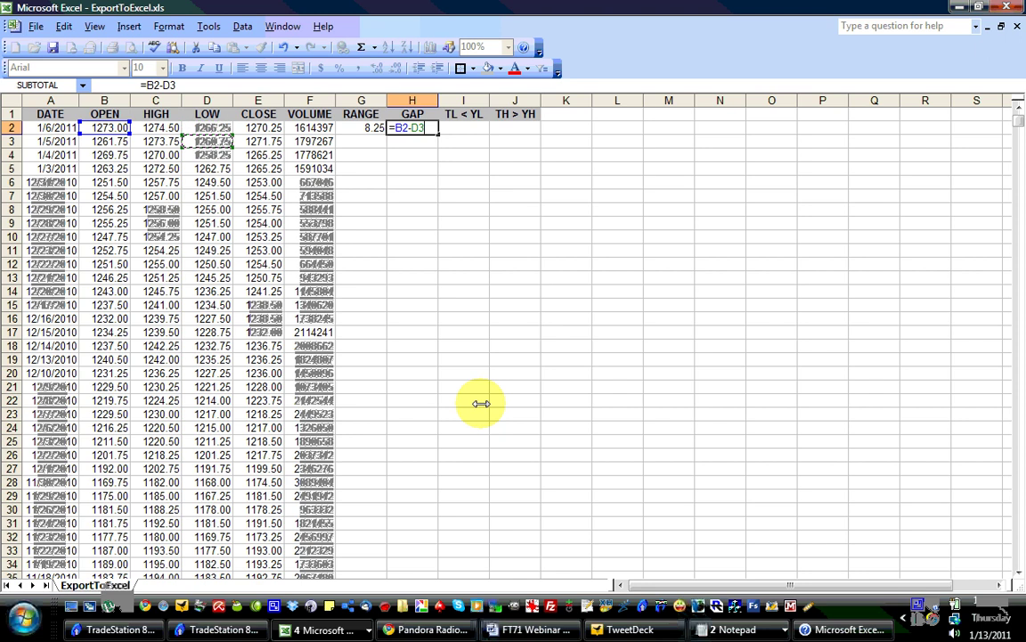
{"action": "key", "text": "Right"}
{"action": "key", "text": "Down"}
{"action": "key", "text": "Tab"}
Copy the range and gap formulas in G2:H2 down to the last data row, 3354
{"action": "key", "text": "Left"}
{"action": "key", "text": "Left"}
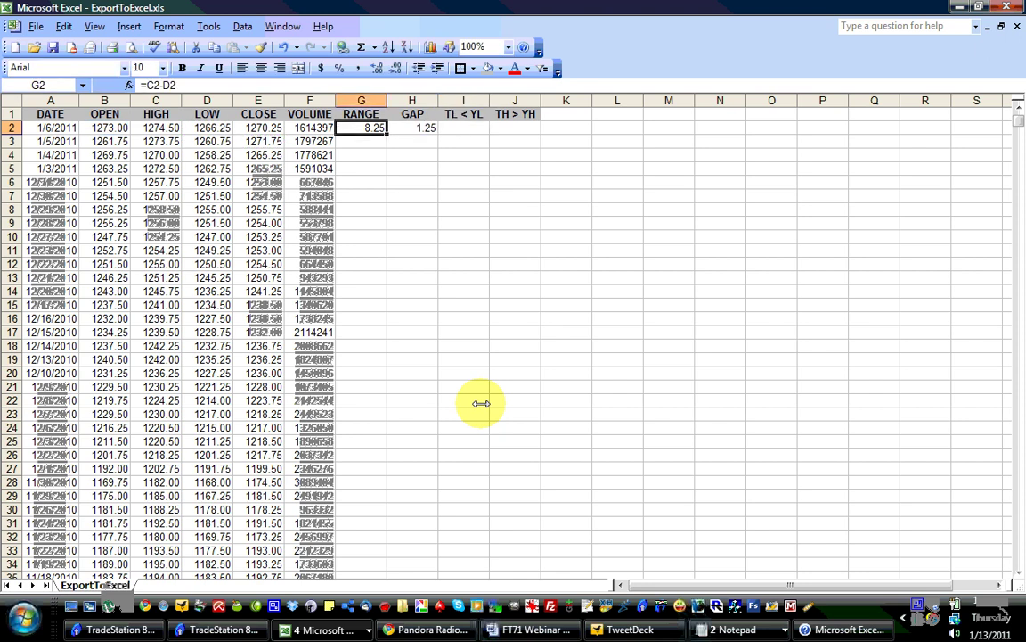
{"action": "key", "text": "shift+Right"}
{"action": "key", "text": "ctrl+c"}
{"action": "key", "text": "Left"}
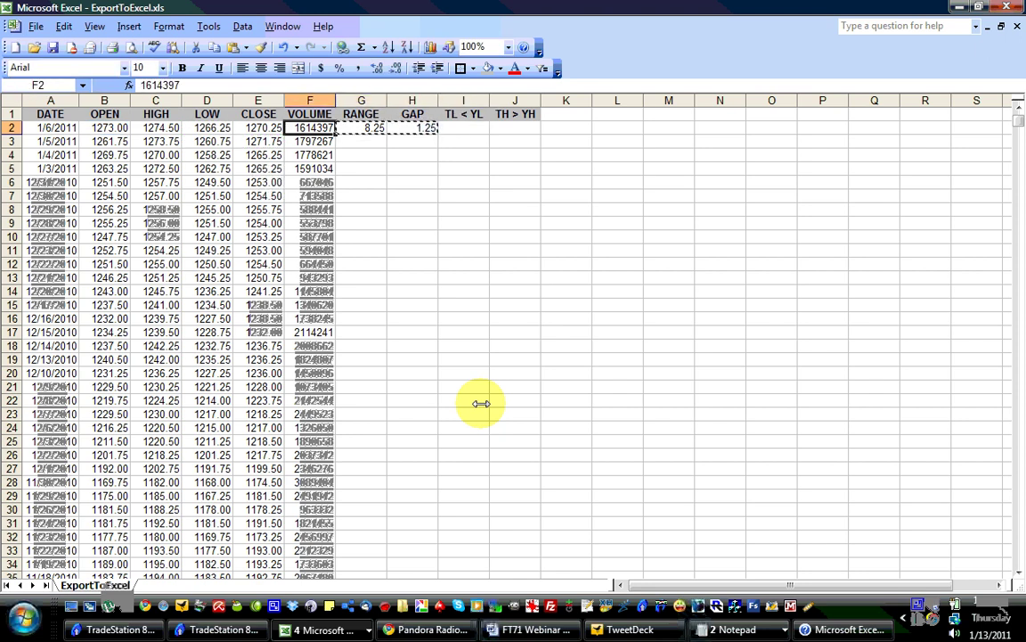
{"action": "key", "text": "ctrl+Down"}
{"action": "key", "text": "Right"}
{"action": "key", "text": "ctrl+shift+Up"}
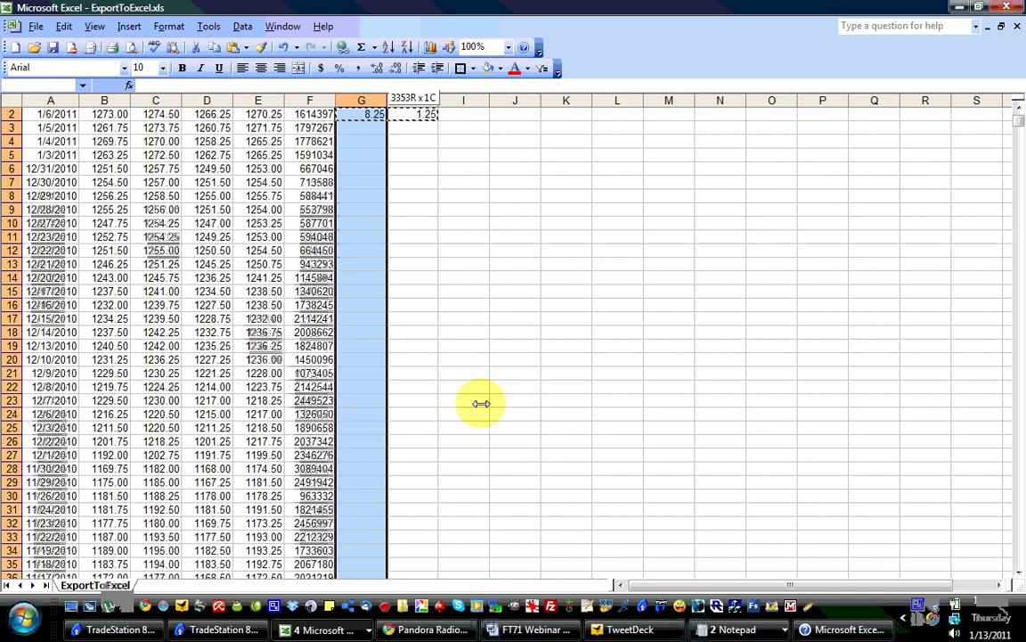
{"action": "key", "text": "shift+Down"}
{"action": "key", "text": "Return"}
Enter the formula =IF(D2<D3,1,0) in I2 to flag a low below the previous day's low
{"action": "key", "text": "ctrl+Up"}
{"action": "key", "text": "Right"}
{"action": "key", "text": "Right"}
{"action": "key", "text": "Down"}
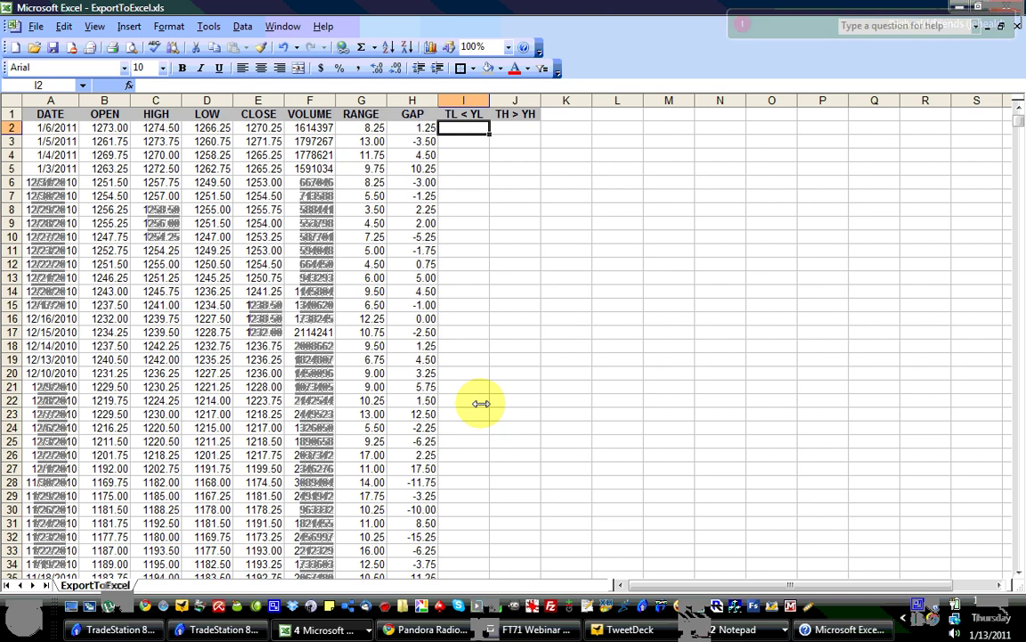
{"action": "type", "text": "=if("}
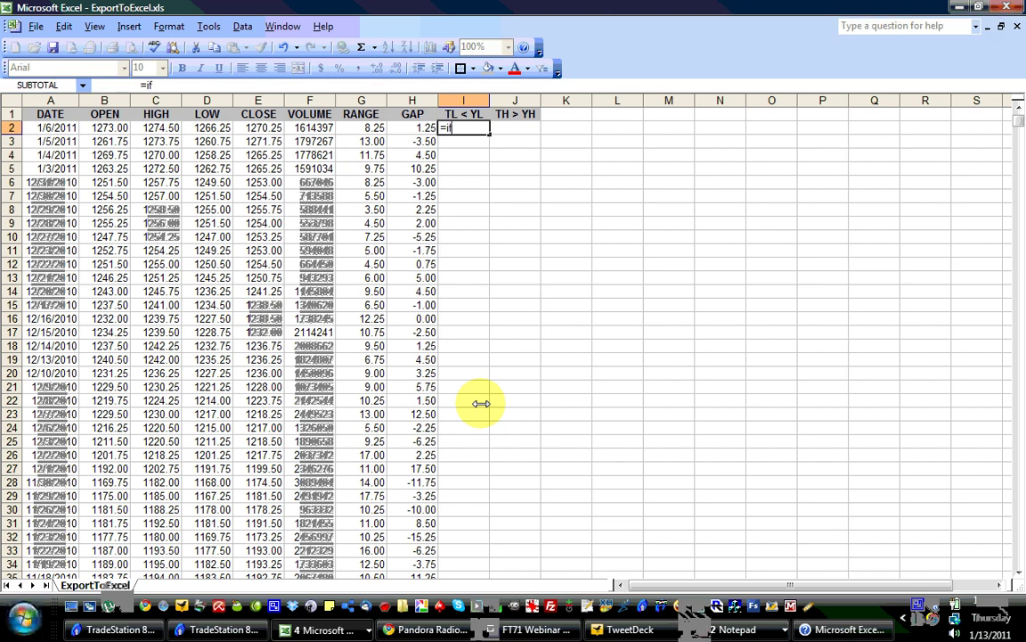
{"action": "key", "text": "Left"}
{"action": "key", "text": "Left"}
{"action": "key", "text": "Left"}
{"action": "key", "text": "Left"}
{"action": "key", "text": "Left"}
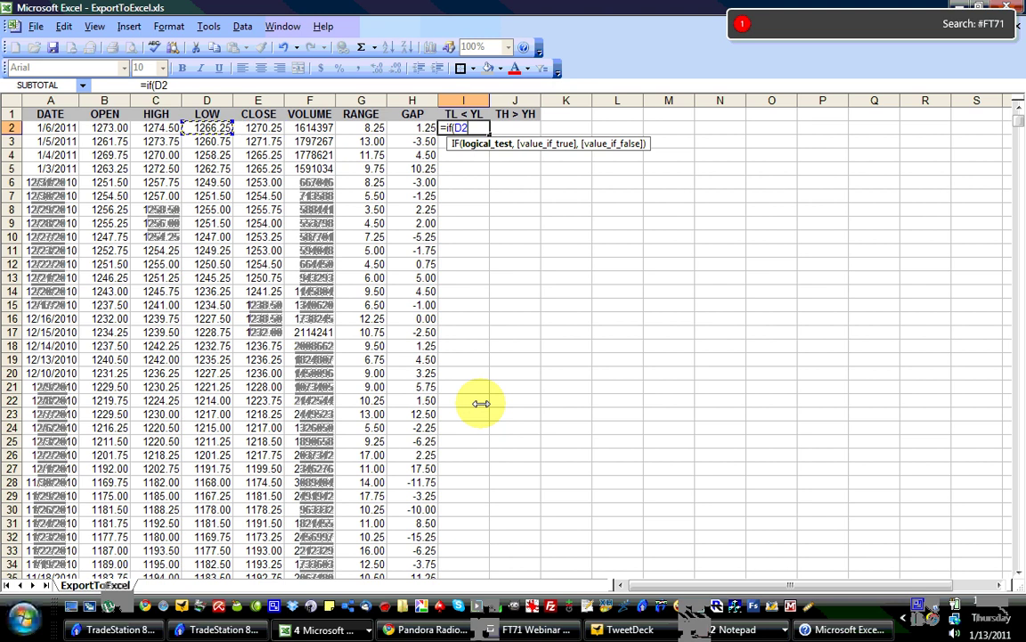
{"action": "type", "text": "<"}
{"action": "key", "text": "Left"}
{"action": "key", "text": "Left"}
{"action": "key", "text": "Left"}
{"action": "key", "text": "Left"}
{"action": "key", "text": "Left"}
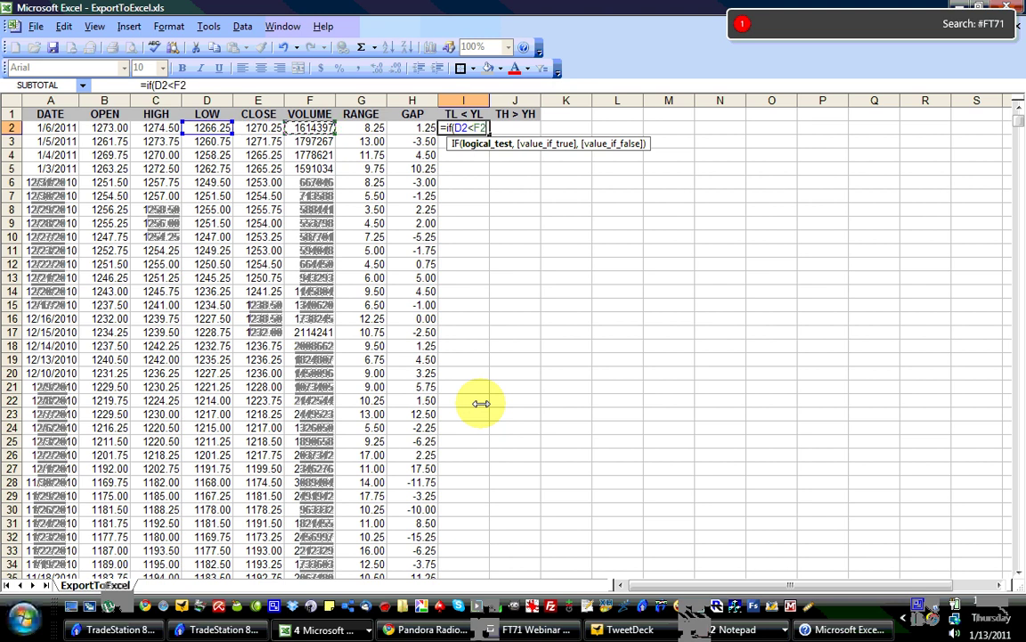
{"action": "key", "text": "Down"}
{"action": "type", "text": ",1,0"}
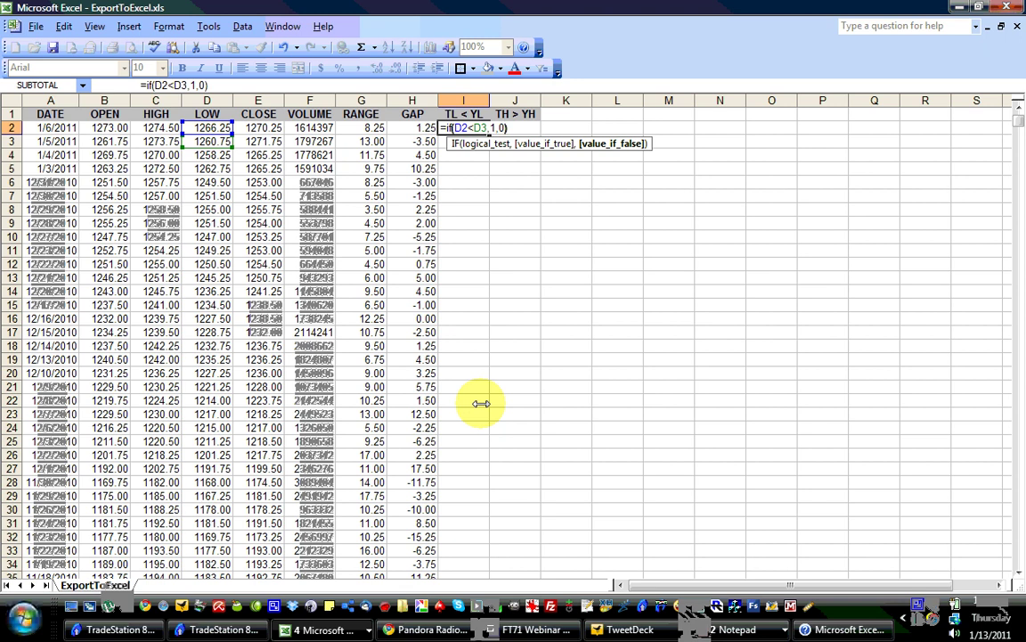
{"action": "key", "text": "Tab"}
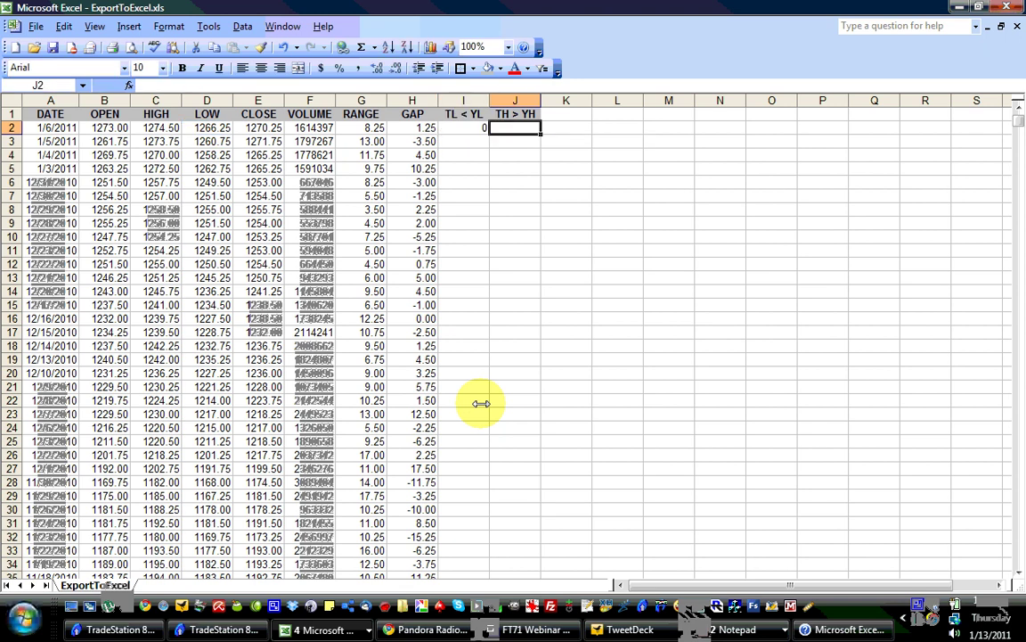
Enter the formula =IF(C2>C3,1,0) in J2 to flag a high above the previous day's high
{"action": "type", "text": "=if("}
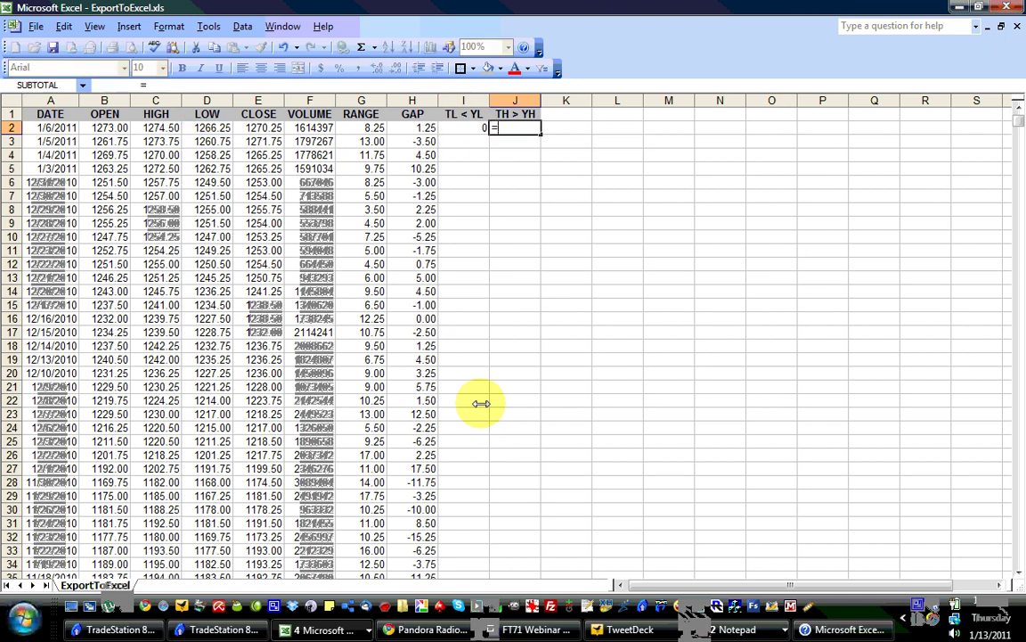
{"action": "key", "text": "Left"}
{"action": "key", "text": "Left"}
{"action": "key", "text": "Left"}
{"action": "key", "text": "Left"}
{"action": "key", "text": "Left"}
{"action": "key", "text": "Left"}
{"action": "key", "text": "Left"}
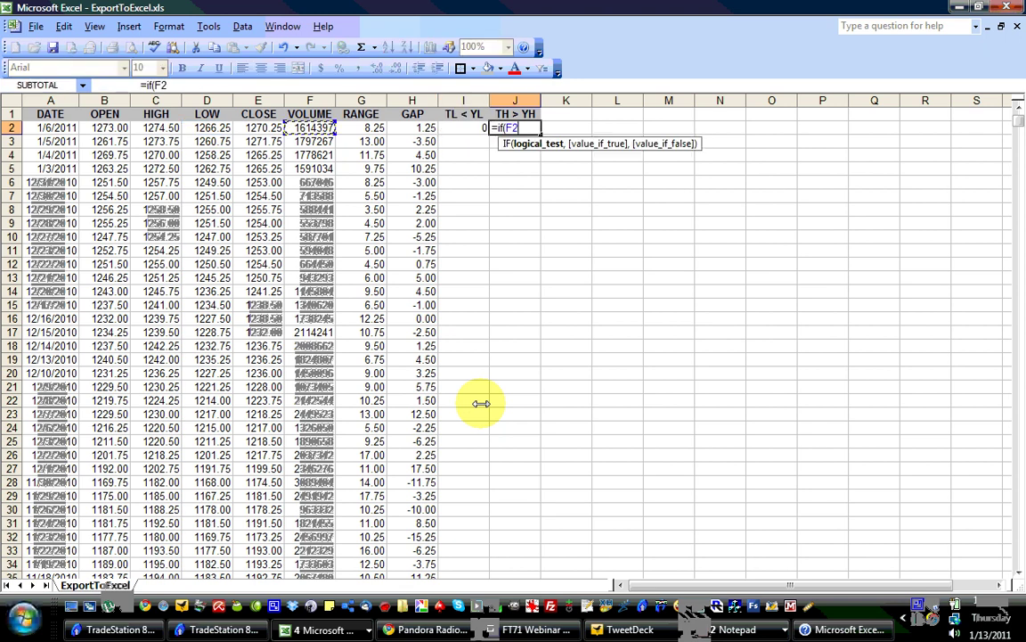
{"action": "type", "text": ">"}
{"action": "key", "text": "Left"}
{"action": "key", "text": "Left"}
{"action": "key", "text": "Left"}
{"action": "key", "text": "Left"}
{"action": "key", "text": "Left"}
{"action": "key", "text": "Left"}
{"action": "key", "text": "Left"}
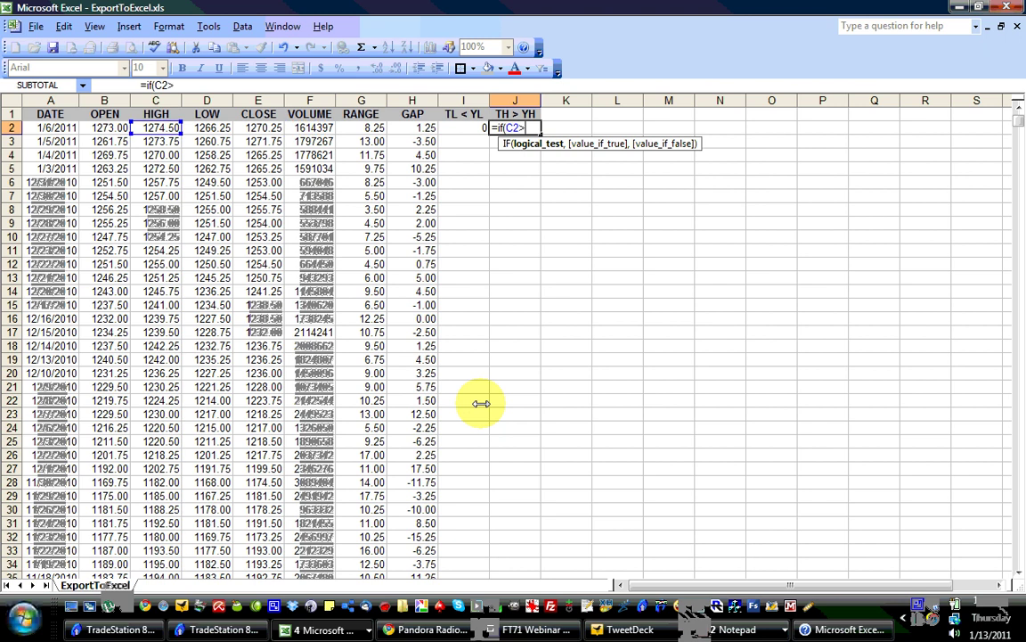
{"action": "key", "text": "Down"}
{"action": "type", "text": ","}
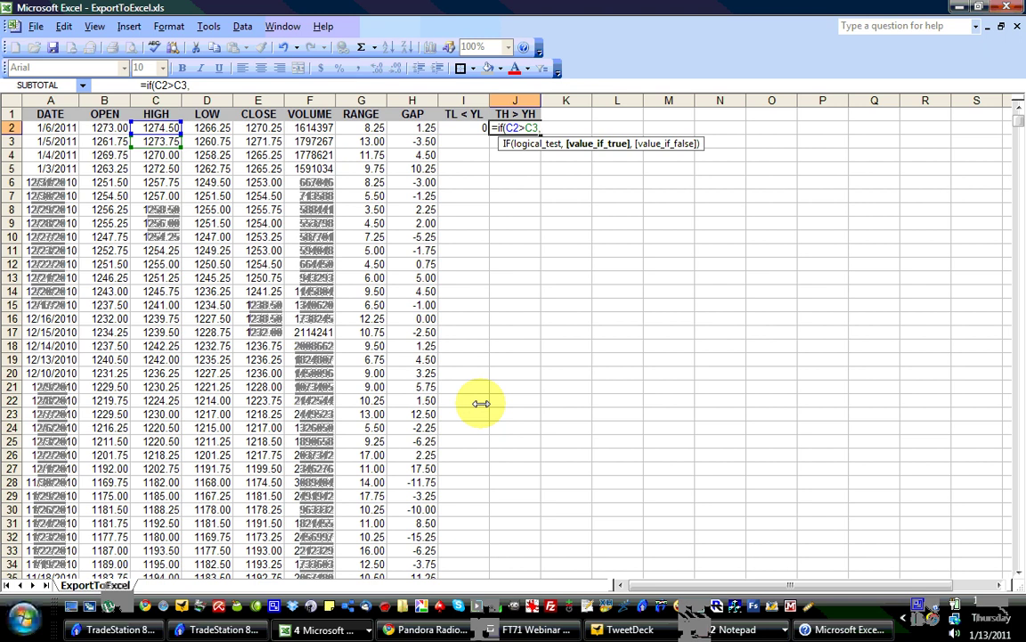
{"action": "type", "text": "1,0"}
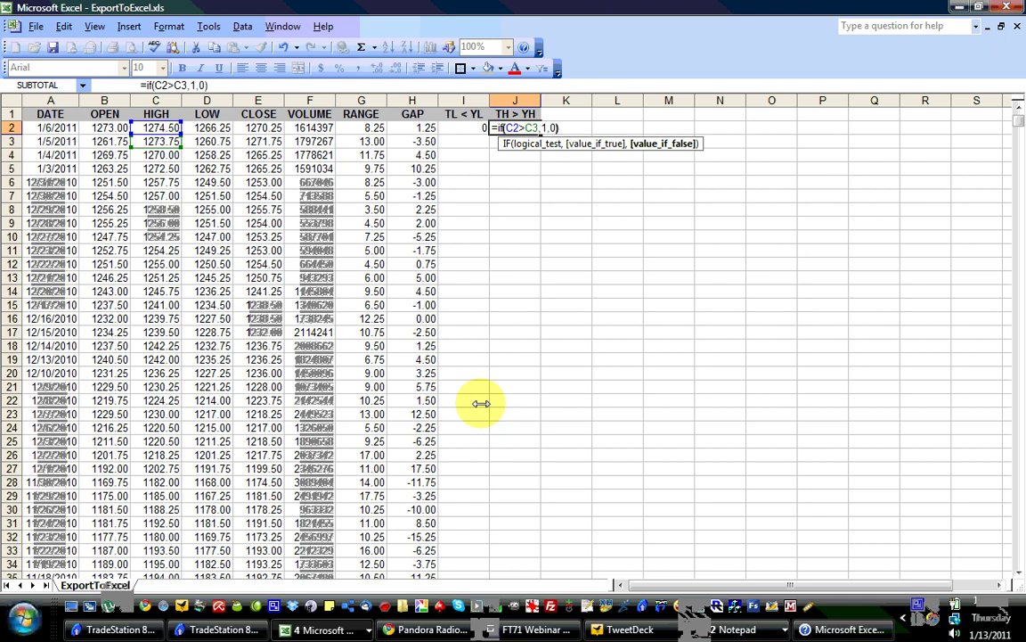
{"action": "key", "text": "Tab"}
Copy the low and high comparison formulas in I2:J2 down to the last data row, 3354
{"action": "key", "text": "Left"}
{"action": "key", "text": "Left"}
{"action": "key", "text": "shift+Right"}
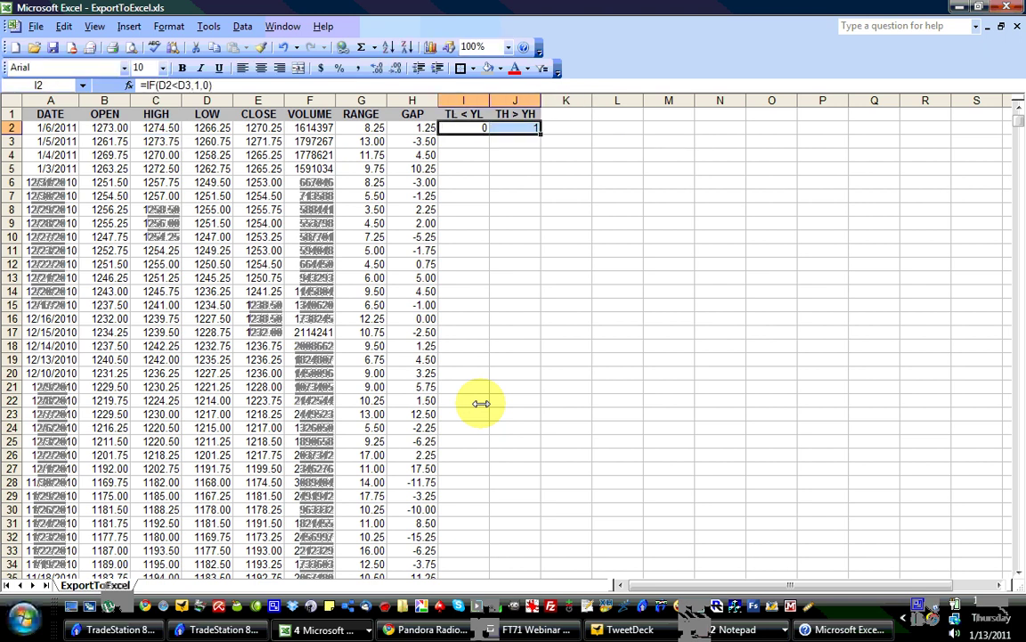
{"action": "key", "text": "ctrl+c"}
{"action": "key", "text": "Left"}
{"action": "key", "text": "ctrl+Down"}
{"action": "key", "text": "Right"}
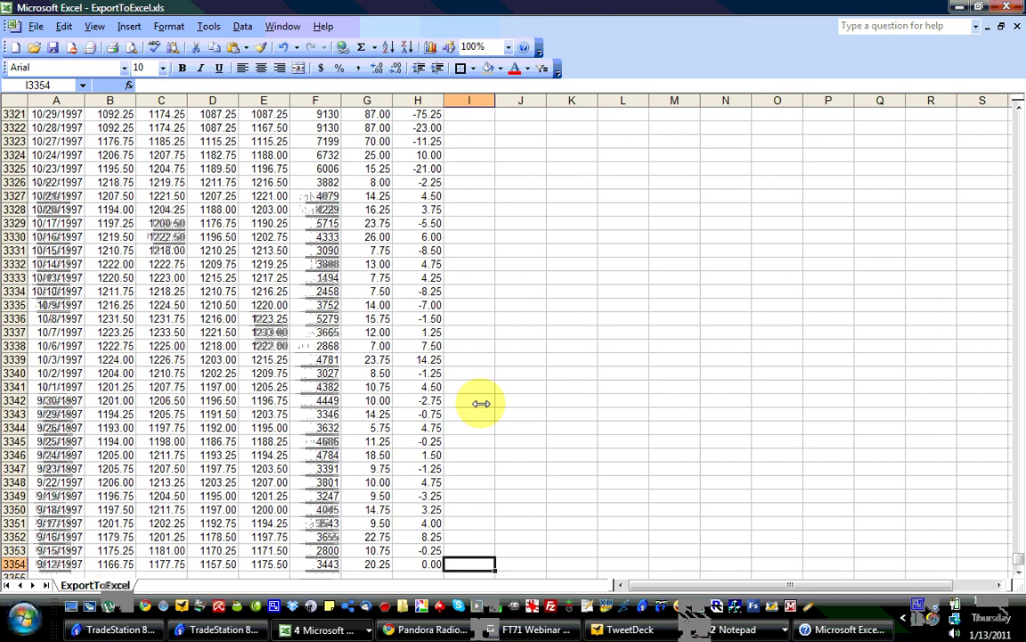
{"action": "key", "text": "ctrl+shift+Up"}
{"action": "key", "text": "ctrl+v"}
Insert four blank rows above the heading row
{"action": "key", "text": "ctrl+Up"}
{"action": "key", "text": "ctrl+Home"}
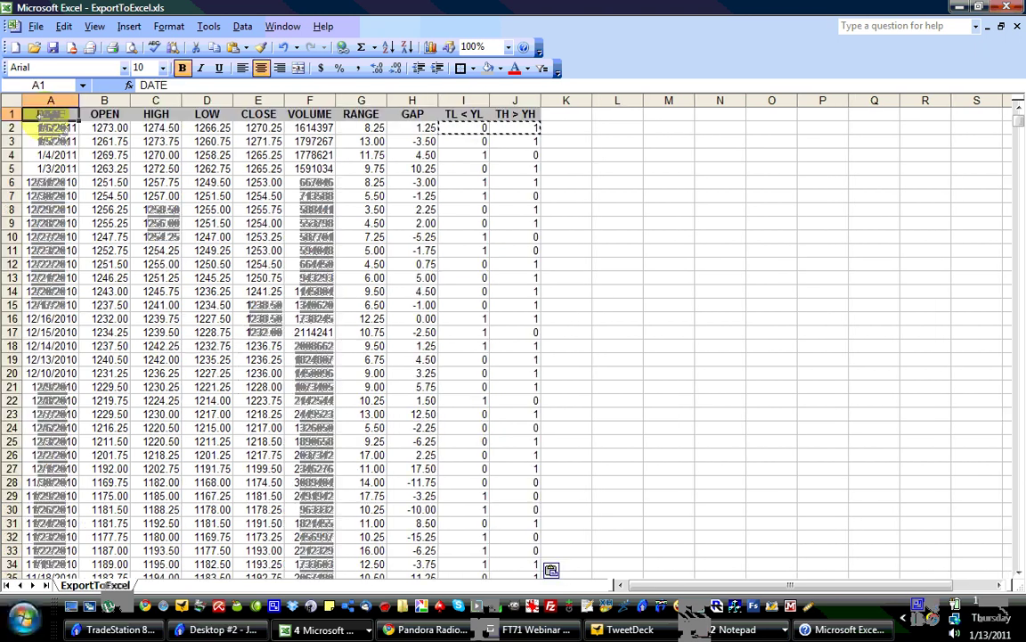
{"action": "key", "text": "alt+i"}
{"action": "key", "text": "r"}
{"action": "key", "text": "alt+i"}
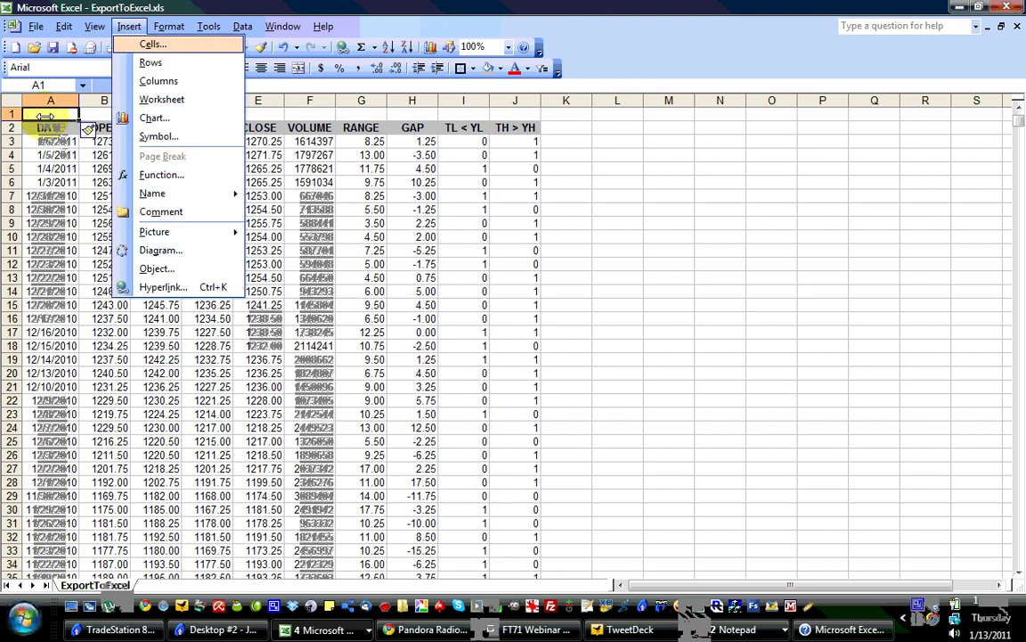
{"action": "key", "text": "r"}
{"action": "key", "text": "alt+i"}
{"action": "key", "text": "r"}
{"action": "key", "text": "alt+i"}
{"action": "key", "text": "r"}
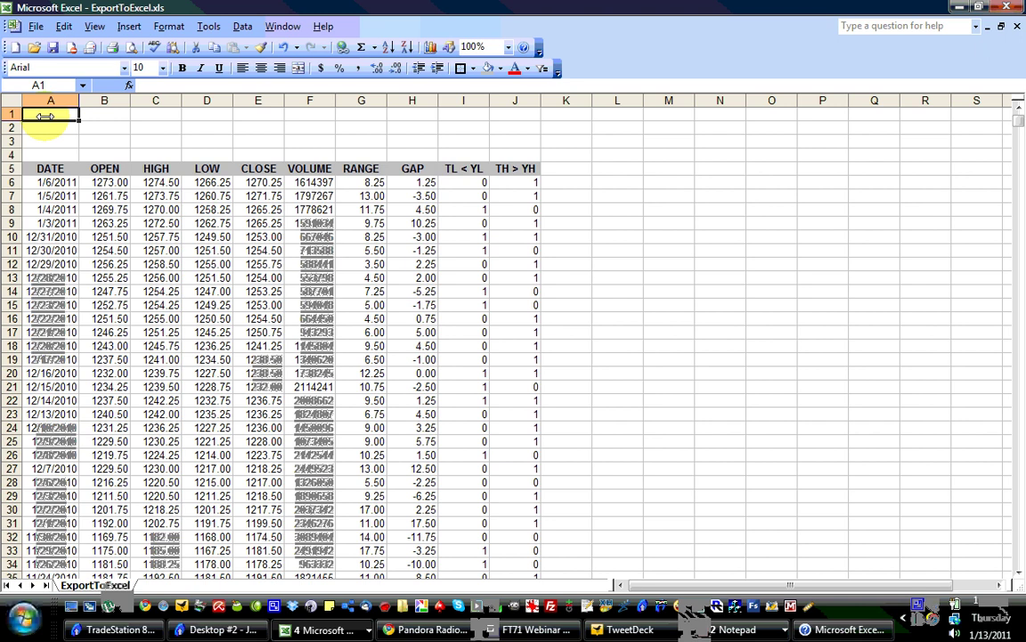
Enter the bold, right-aligned labels COUNT, PERCENT, FILTERED COUNT and AVERAGE in E1 to E4
{"action": "type", "text": "Count"}
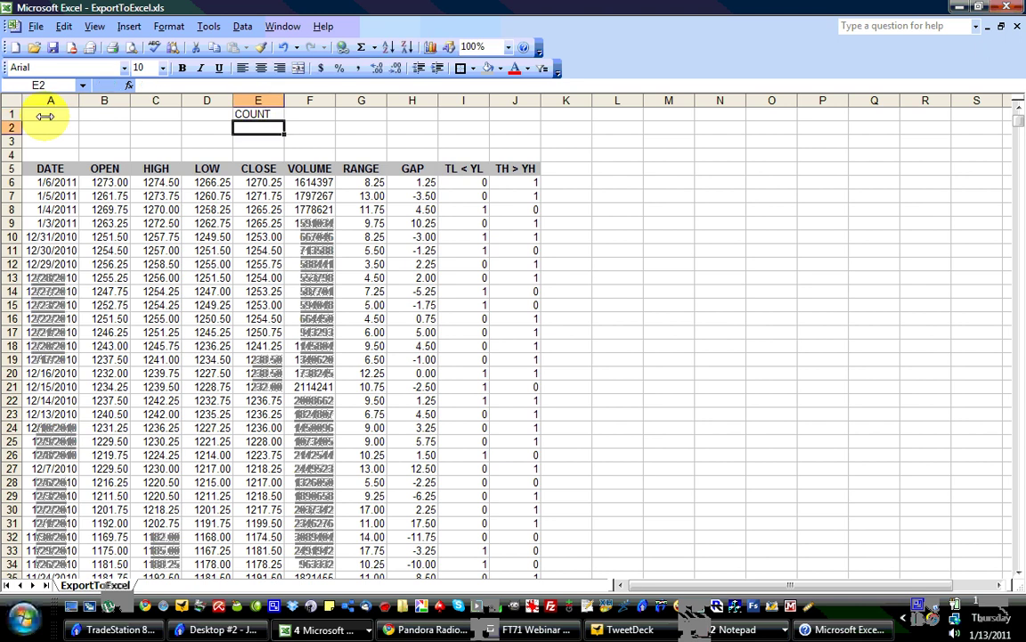
{"action": "type", "text": "PERCENT"}
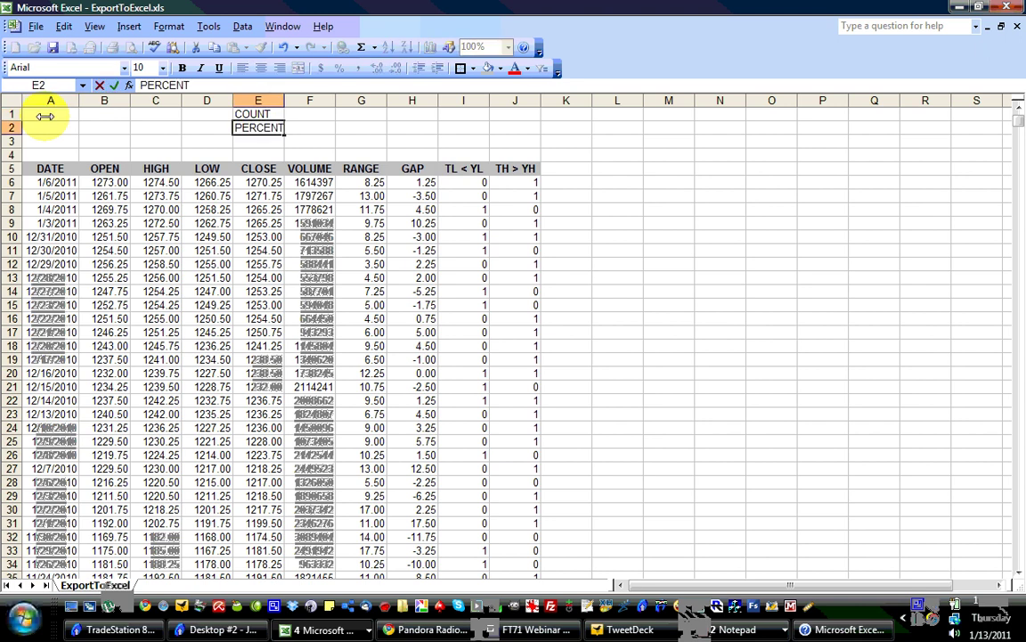
{"action": "key", "text": "Return"}
{"action": "type", "text": "FILTERED COUNT"}
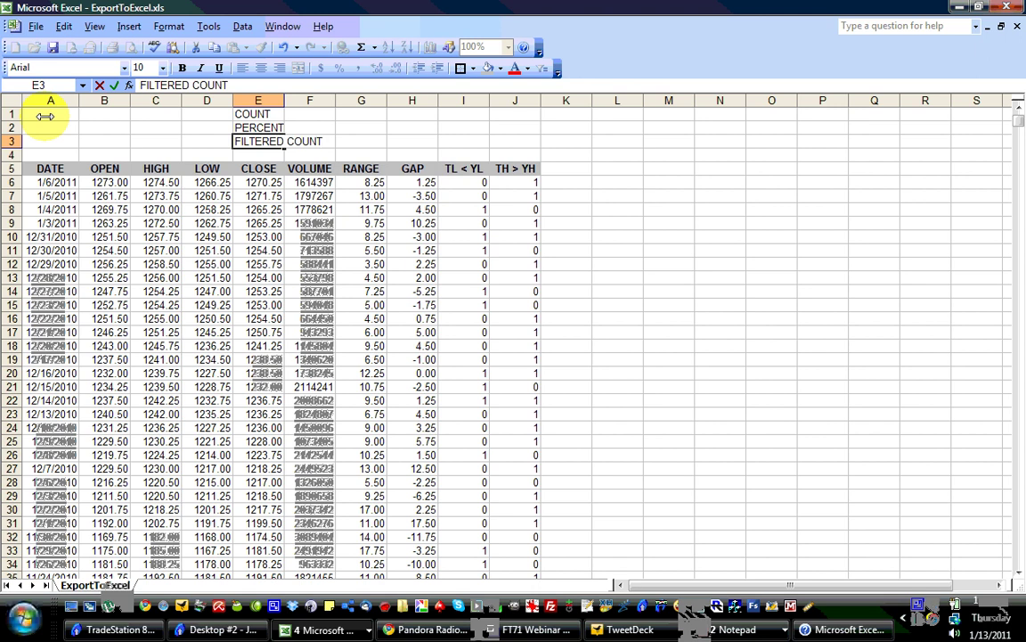
{"action": "key", "text": "Return"}
{"action": "type", "text": "AVERAGE"}
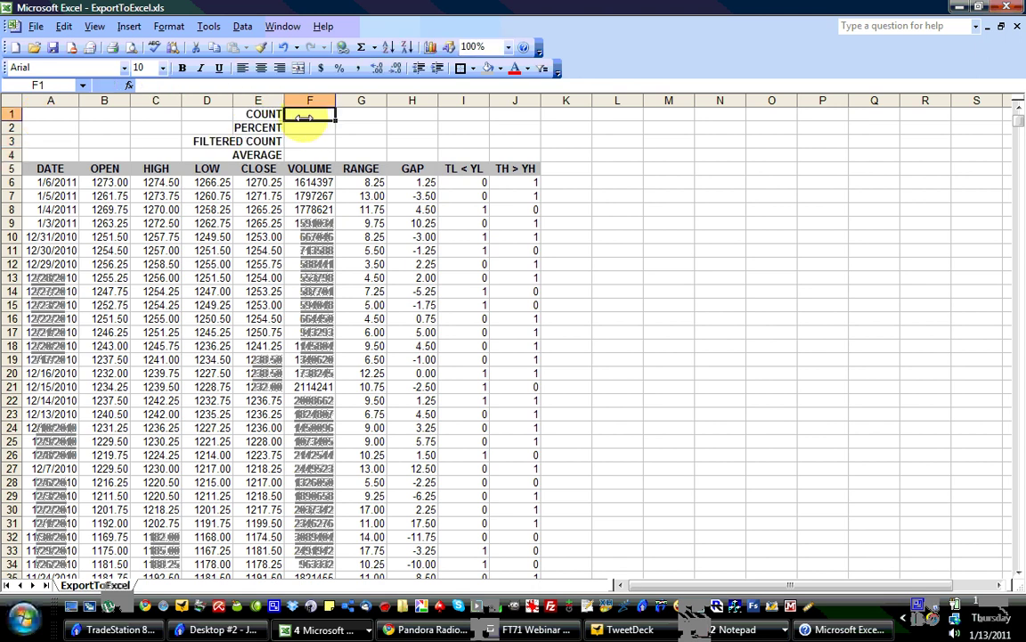
Enter the formula =COUNT(F6:F3358) in F1 to count all volume entries
{"action": "type", "text": "=count("}
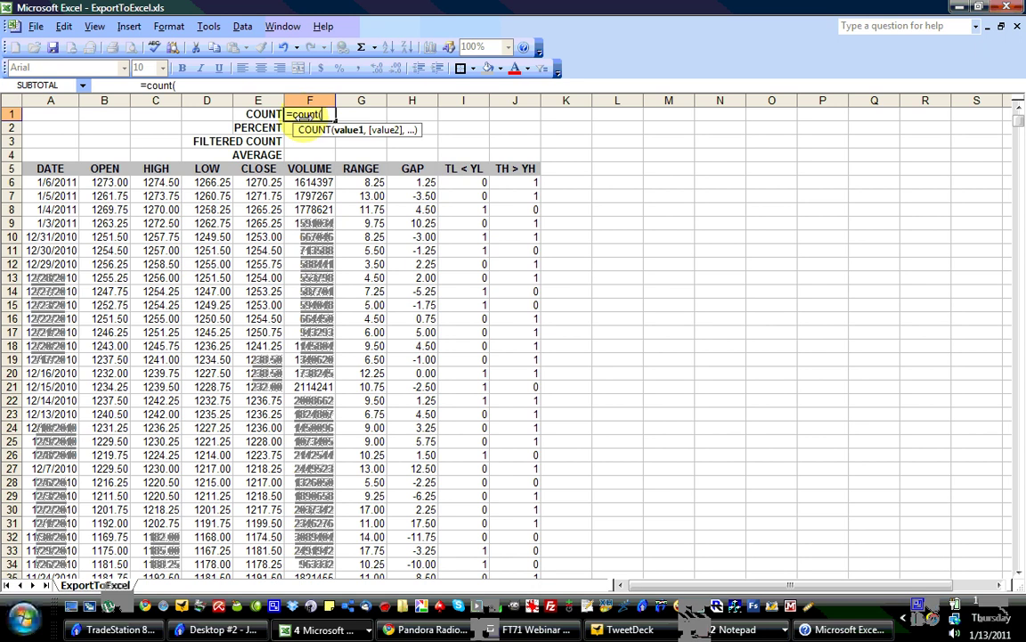
{"action": "key", "text": "Down"}
{"action": "key", "text": "Down"}
{"action": "key", "text": "Down"}
{"action": "key", "text": "Down"}
{"action": "key", "text": "Down"}
{"action": "key", "text": "ctrl+shift+Down"}
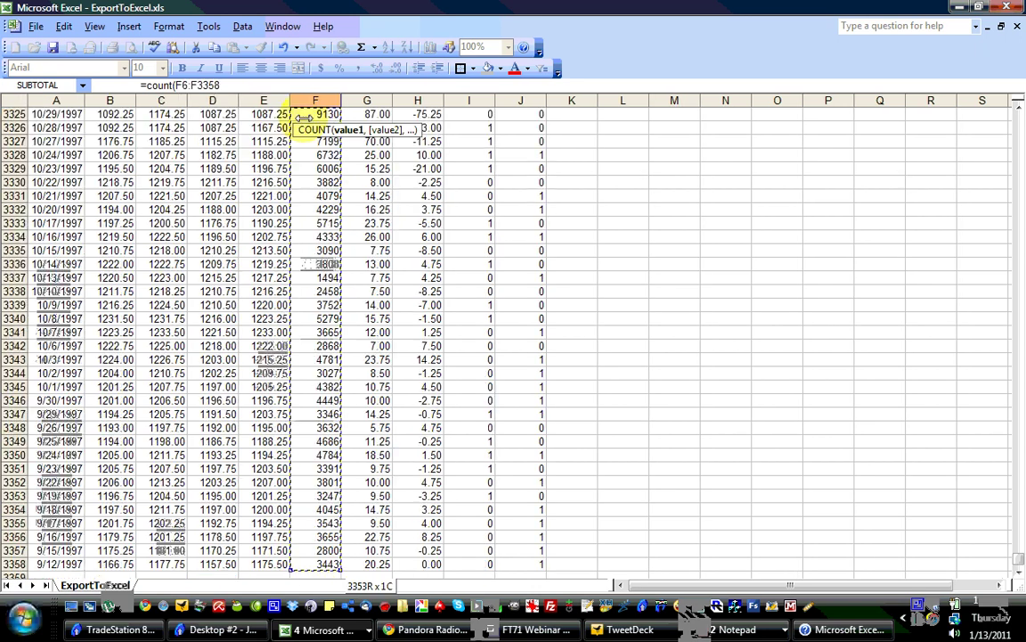
{"action": "type", "text": ")"}
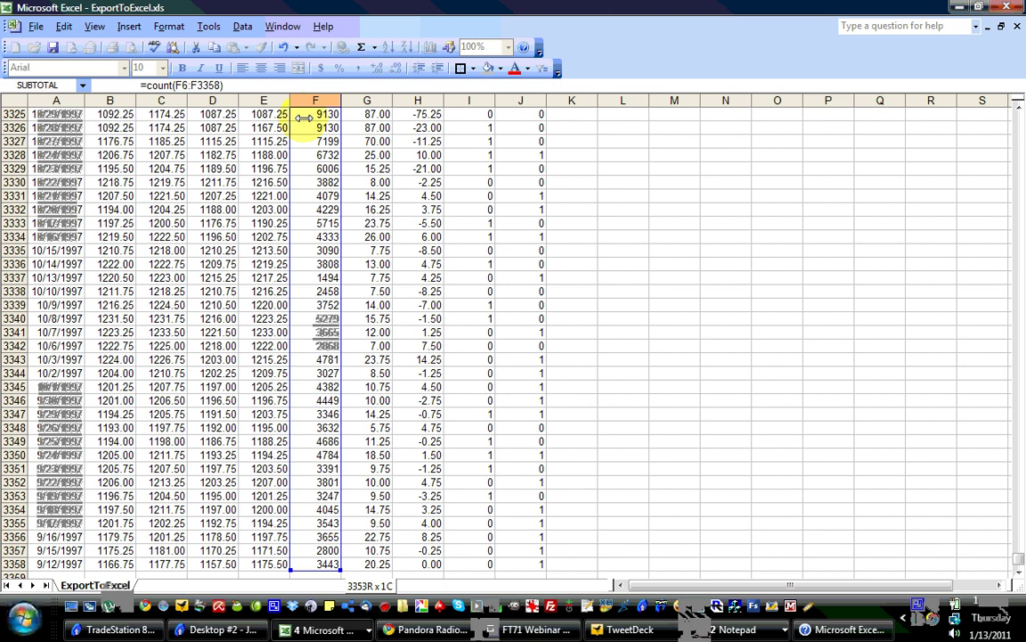
{"action": "key", "text": "Return"}
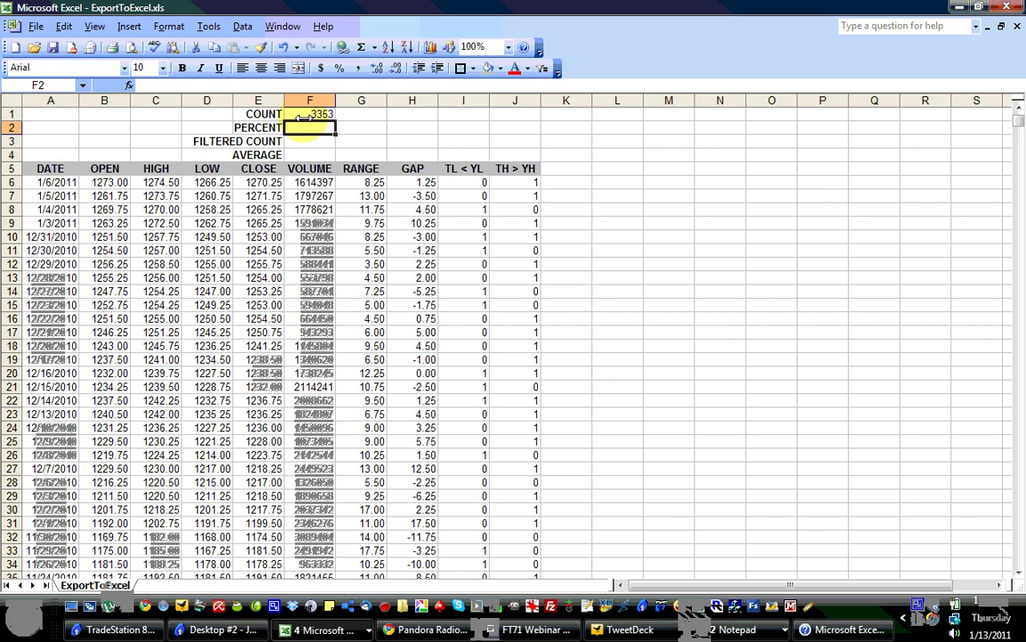
Enter a SUBTOTAL formula in F3 with function number 102 over F6:F3358 to count only the filtered volume entries
{"action": "key", "text": "Down"}
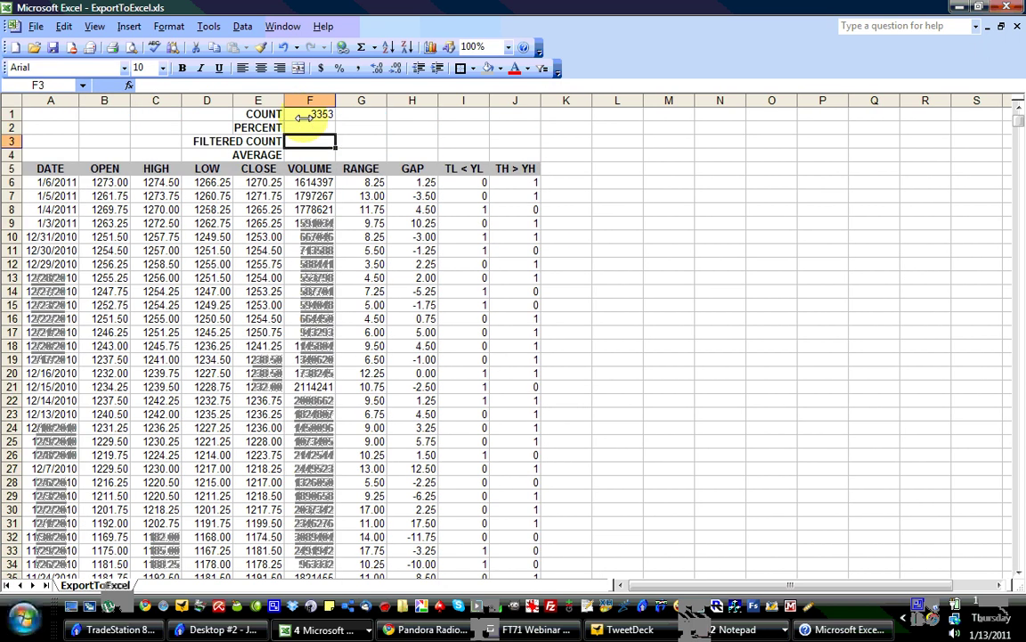
{"action": "type", "text": "=subto"}
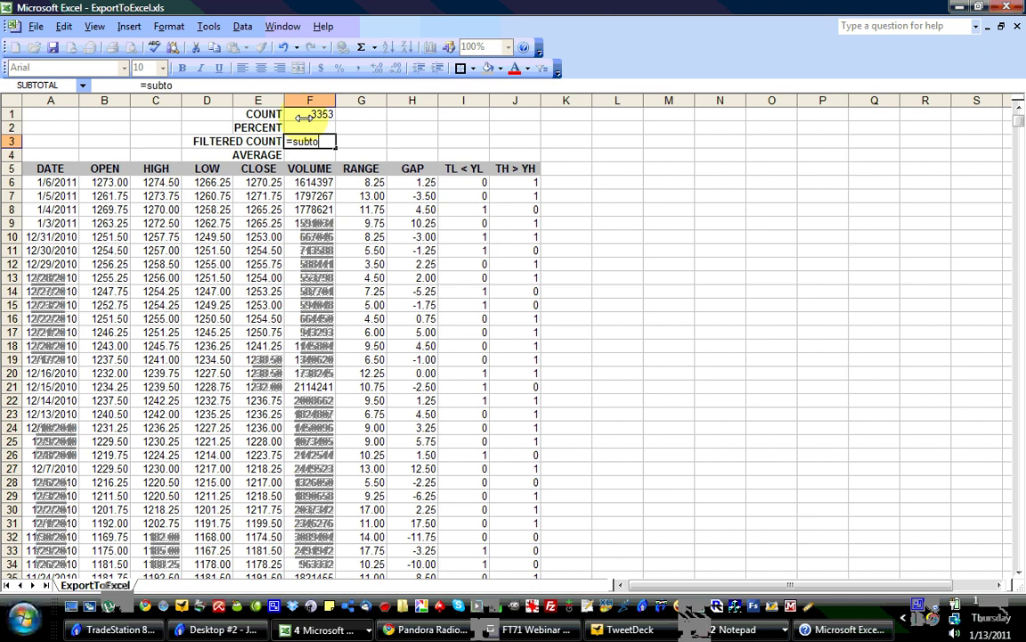
{"action": "type", "text": "tal("}
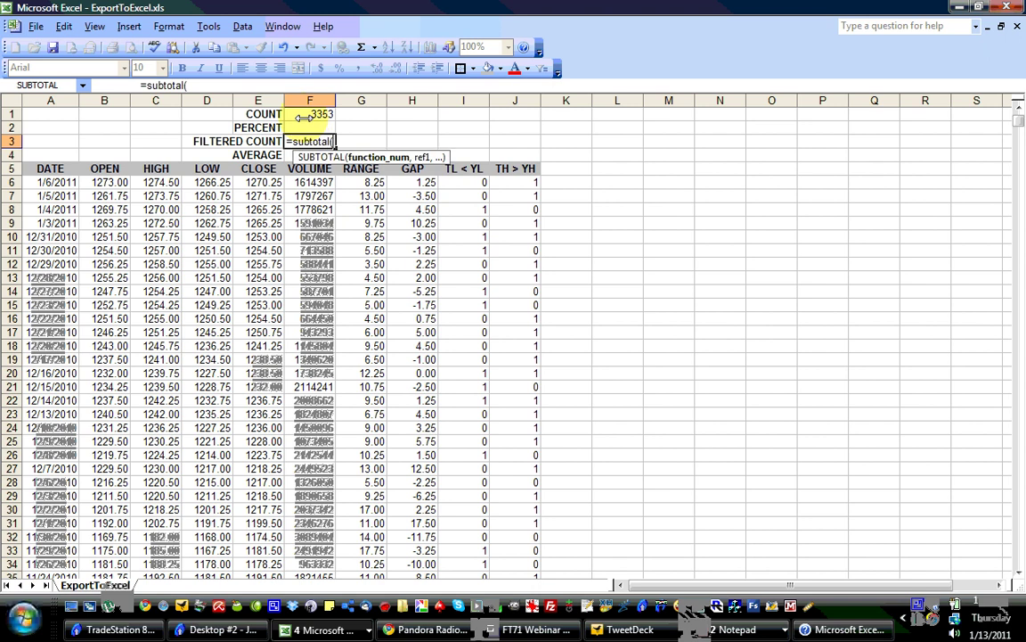
{"action": "type", "text": "102,"}
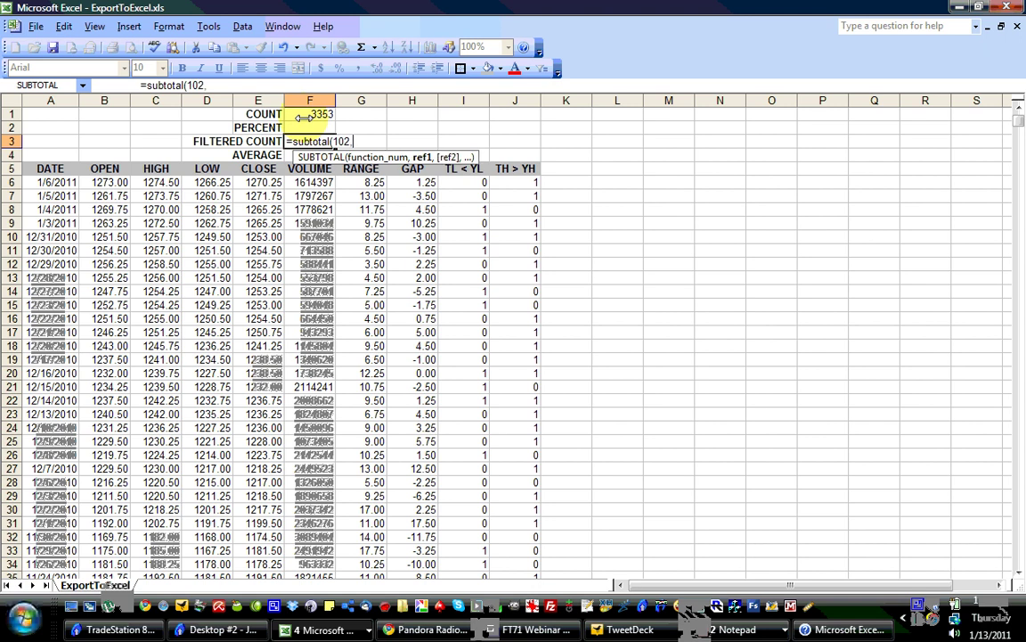
{"action": "key", "text": "Down"}
{"action": "key", "text": "Down"}
{"action": "key", "text": "Down"}
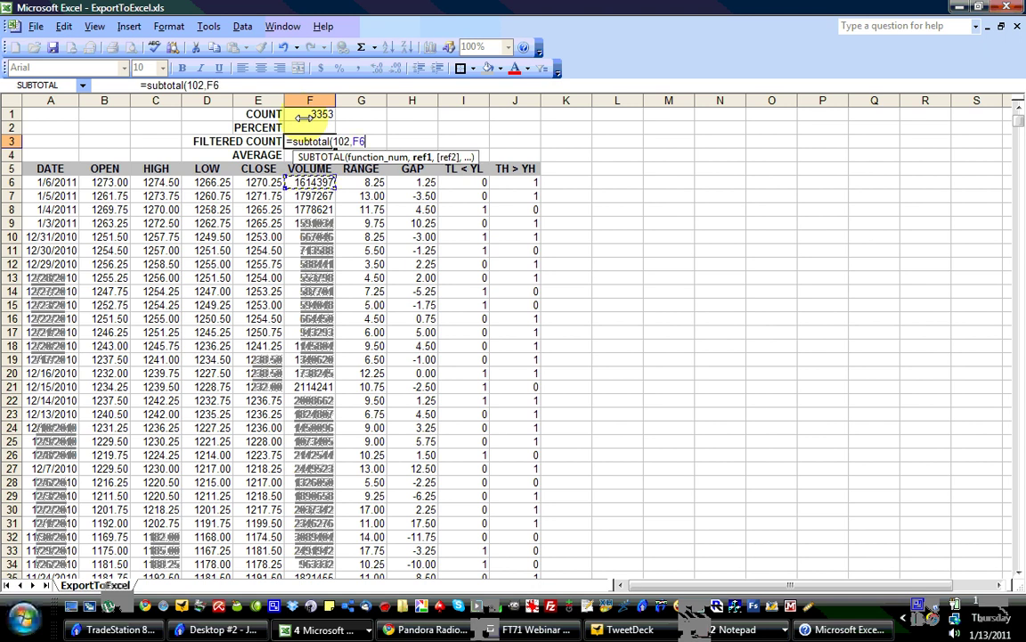
{"action": "key", "text": "ctrl+shift+Down"}
{"action": "key", "text": "Return"}
Complete the filtered count formula in F3 so that its range covers F6:F3358
{"action": "key", "text": "Left"}
{"action": "key", "text": "ctrl+Up"}
{"action": "key", "text": "Down"}
{"action": "key", "text": "Down"}
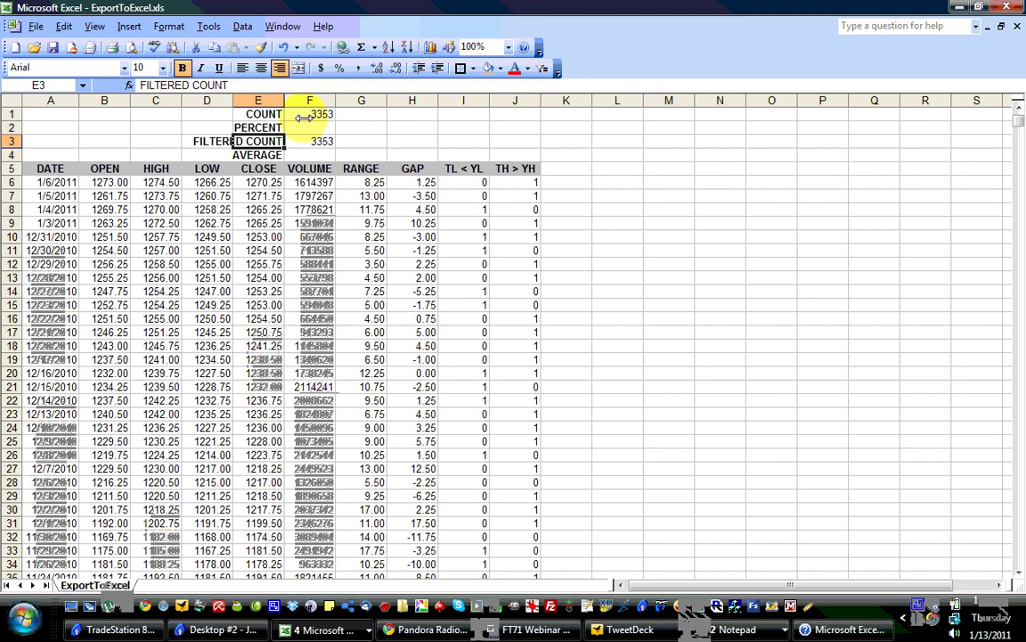
Enter the formula =SUBTOTAL(102,G6:G3358) in G1 to count the visible range entries
{"action": "key", "text": "Right"}
{"action": "key", "text": "Down"}
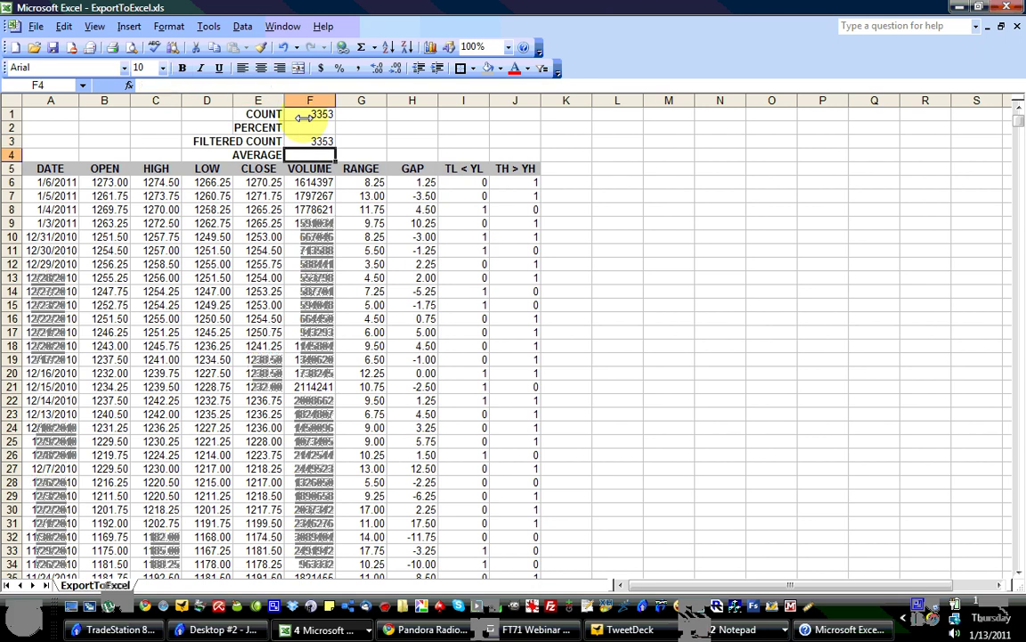
{"action": "key", "text": "Right"}
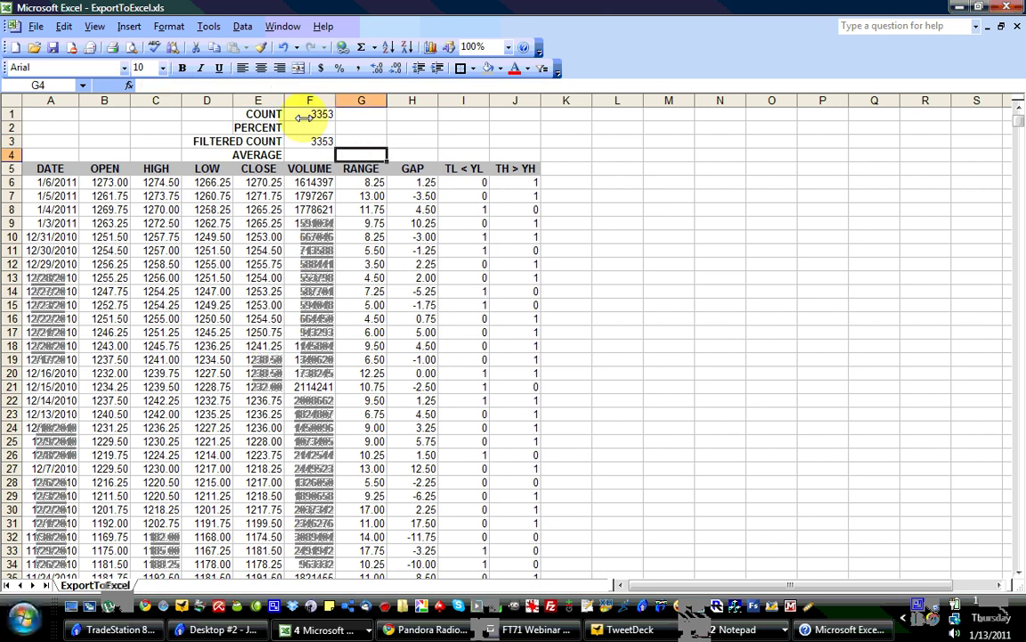
{"action": "key", "text": "Up"}
{"action": "key", "text": "Up"}
{"action": "key", "text": "Up"}
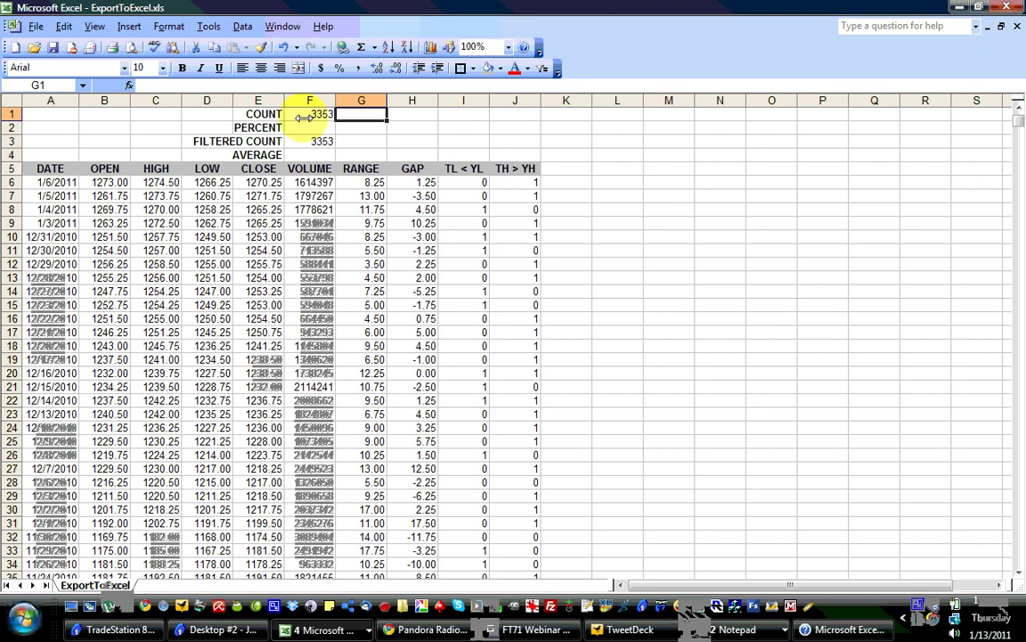
{"action": "type", "text": "="}
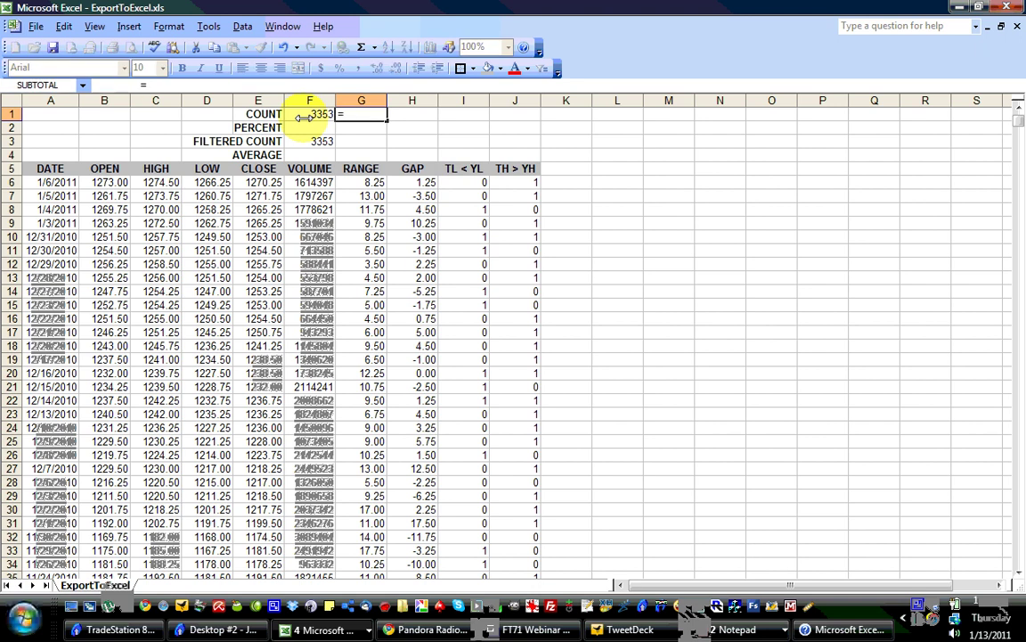
{"action": "type", "text": "subtotal(102"}
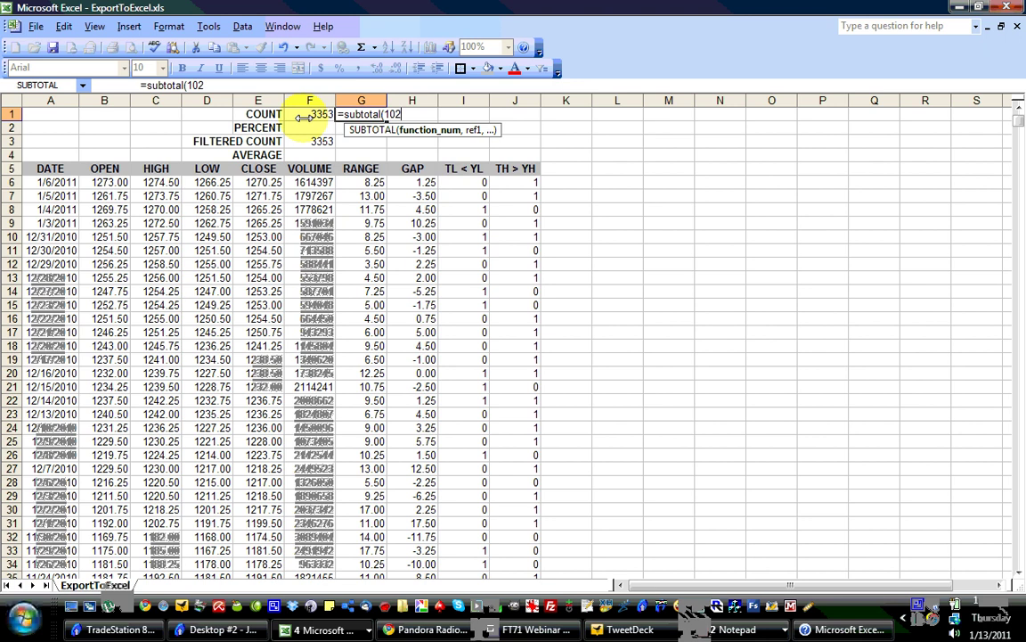
{"action": "type", "text": ",a:a"}
{"action": "key", "text": "Return"}
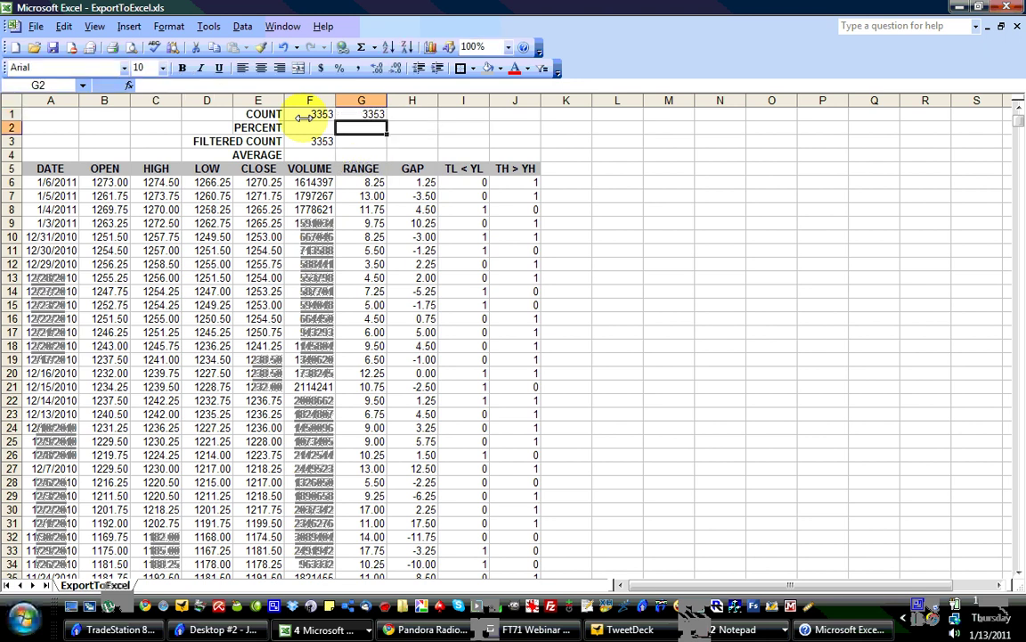
Enter the percent formula =G1/$F$1 in G2, with an absolute reference to the total count
{"action": "type", "text": "=G1/"}
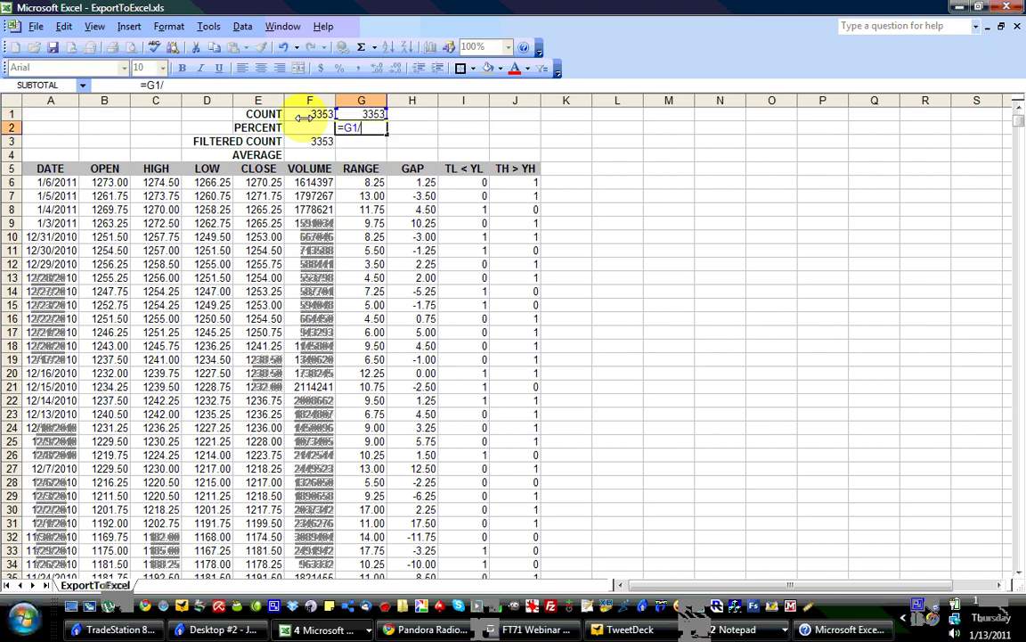
{"action": "left_click", "coordinate": [337, 114]}
{"action": "left_click", "coordinate": [304, 116]}
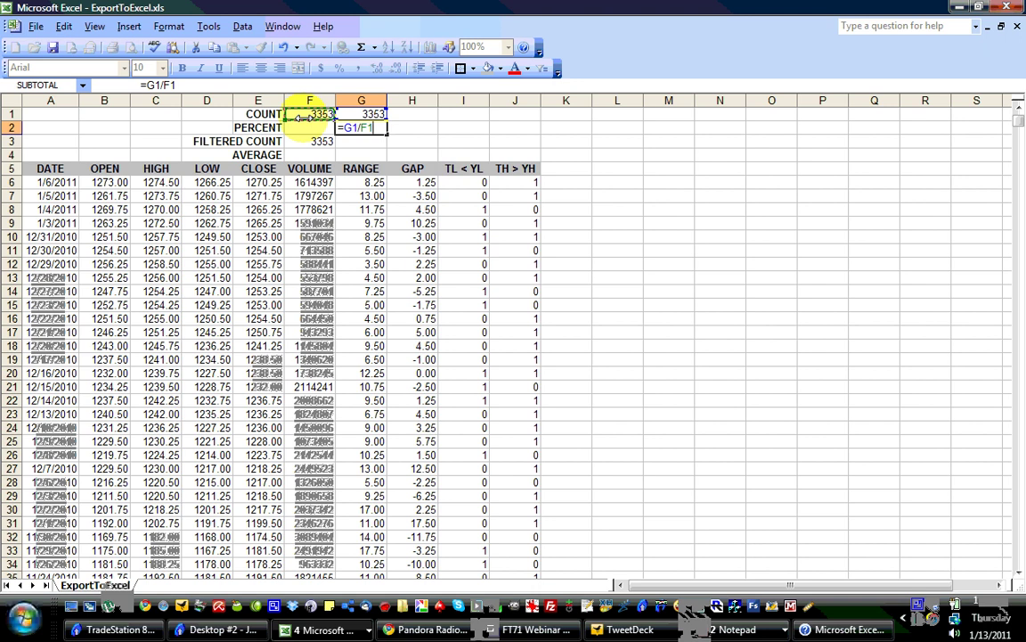
{"action": "key", "text": "F4"}
{"action": "key", "text": "Return"}
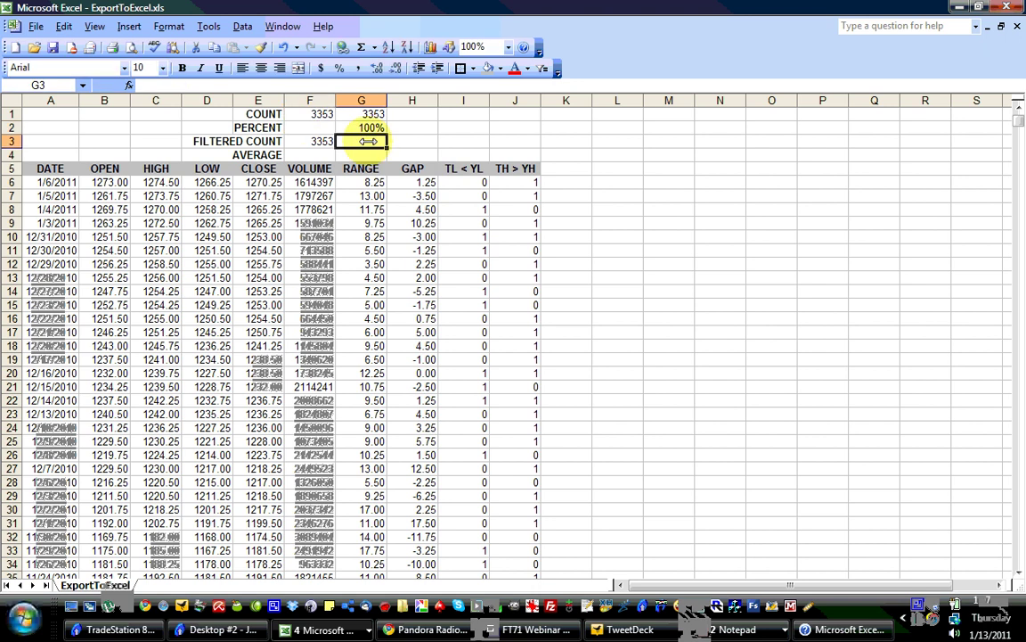
Enter a formula in G3 dividing G1 by the filtered count in F3 as an absolute reference
{"action": "type", "text": "=G1/"}
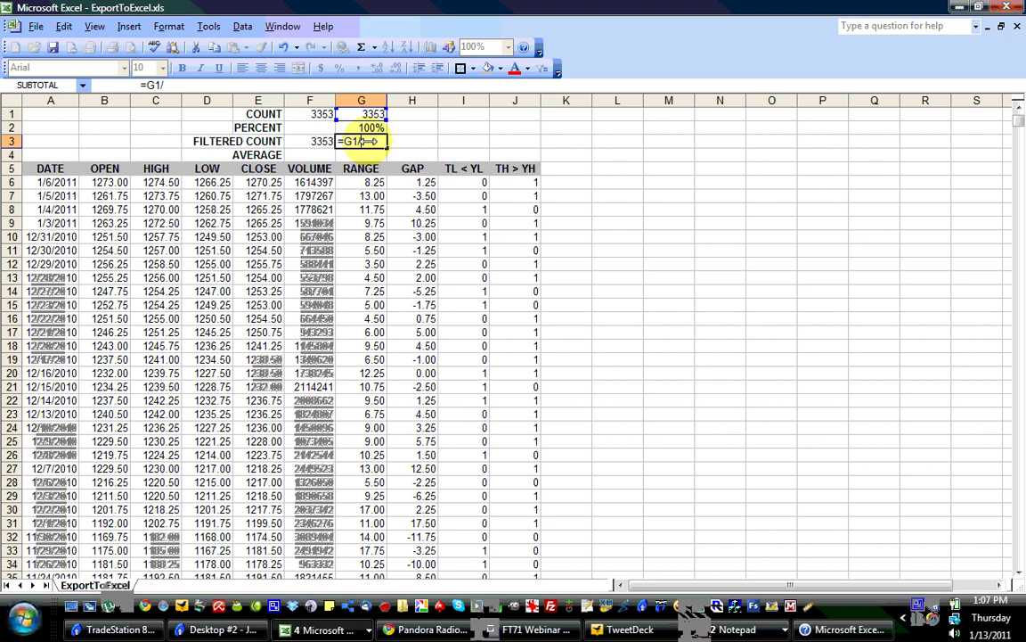
{"action": "key", "text": "Left"}
{"action": "key", "text": "F4"}
{"action": "key", "text": "Return"}
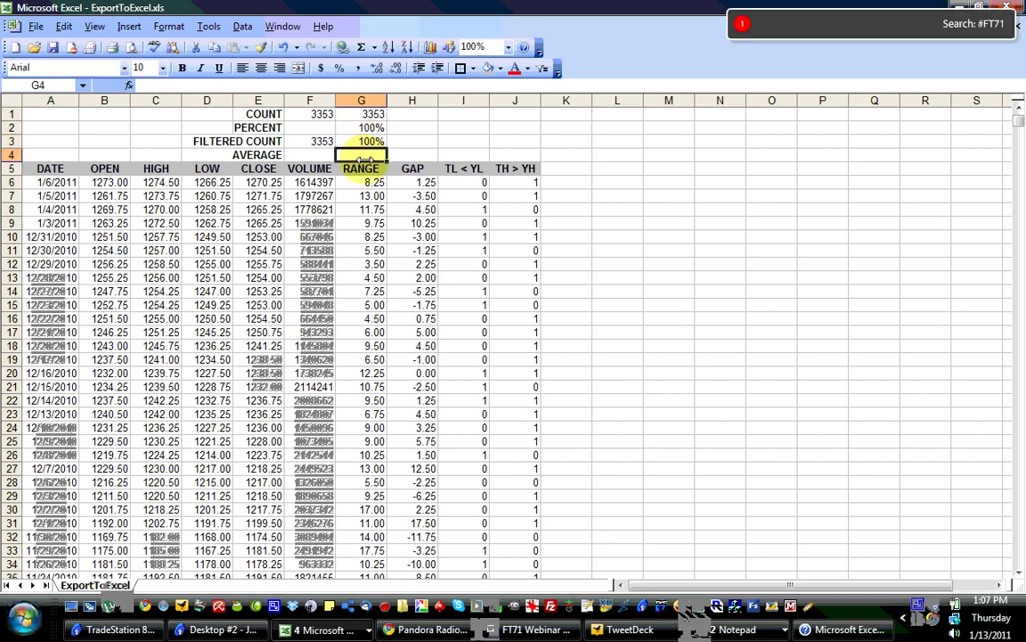
Enter the formula =SUBTOTAL(101,G6:G3358) in G4 to average the visible range values
{"action": "type", "text": "=sub"}
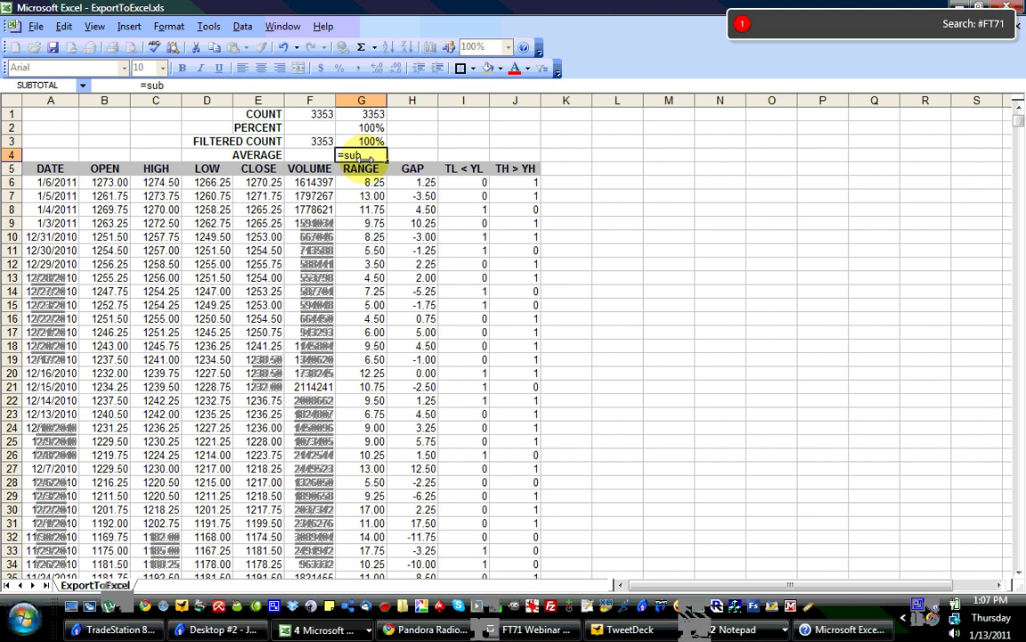
{"action": "type", "text": "total("}
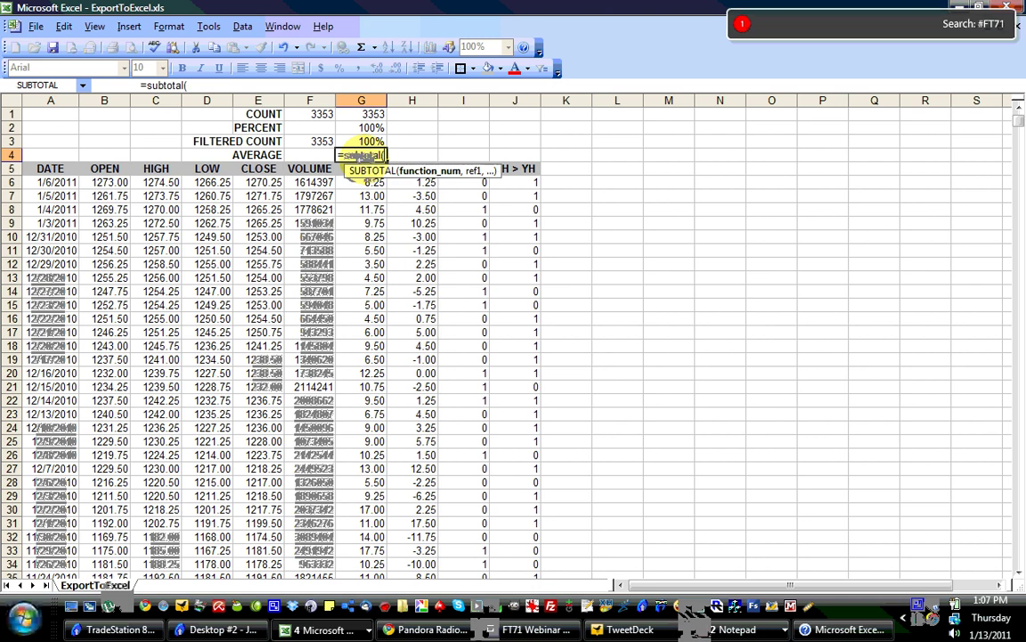
{"action": "type", "text": "101,"}
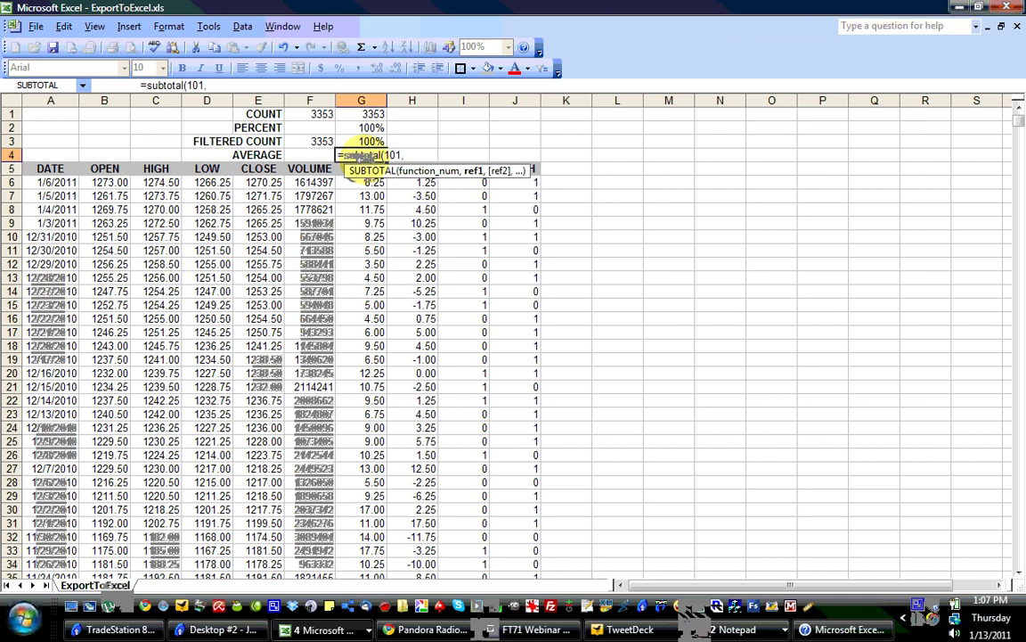
{"action": "left_click", "coordinate": [362, 181]}
{"action": "key", "text": "ctrl+shift+Down"}
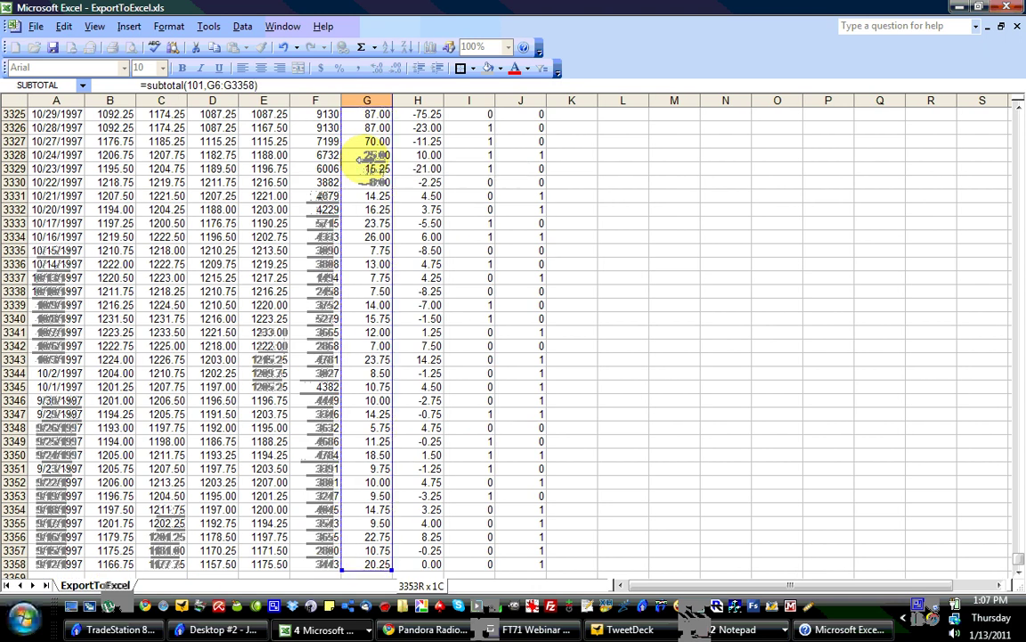
{"action": "type", "text": ")"}
{"action": "key", "text": "Return"}
Copy the four summary formulas from G1:G4 to H1:H4 for the gap column
{"action": "left_click", "coordinate": [412, 114]}
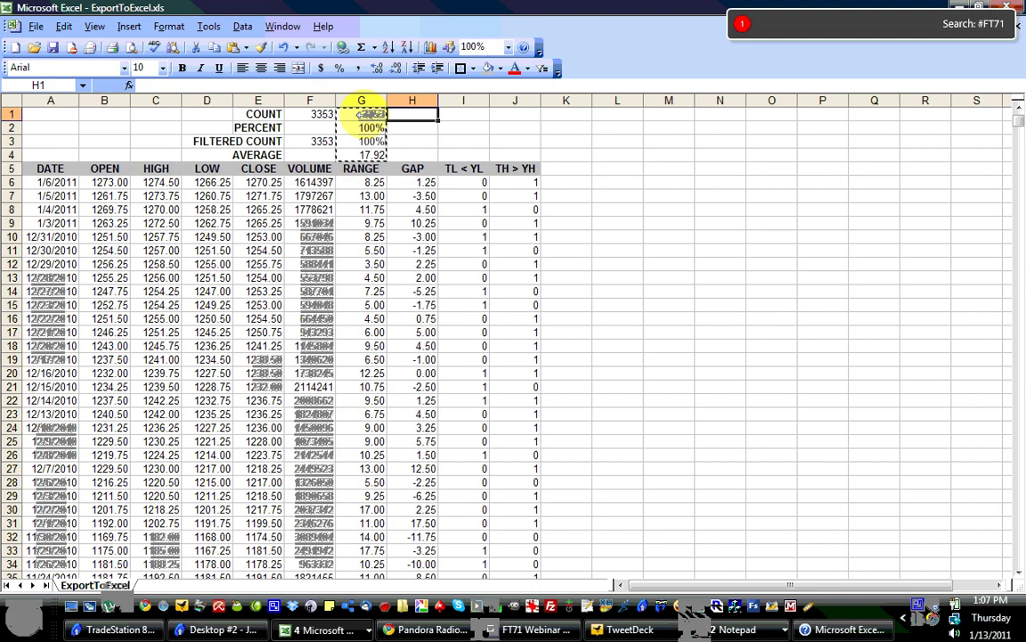
{"action": "type", "text": "3353 100% 100% 0.13"}
{"action": "left_click", "coordinate": [365, 115]}
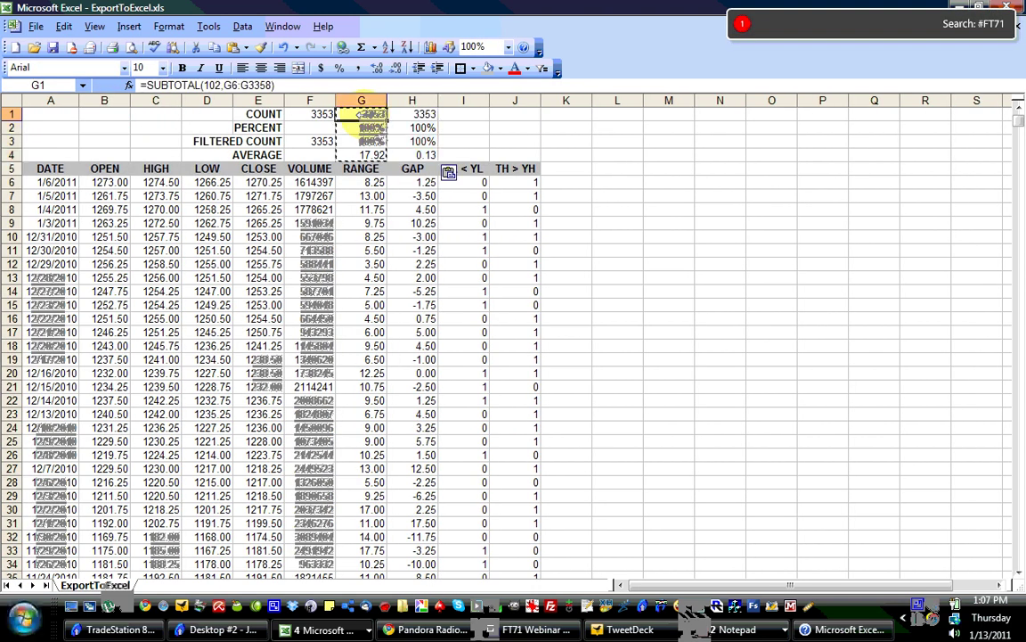
Enter the formula =SUBTOTAL(109,I6:I3358) in I1 to sum the visible TL < YL flags
{"action": "left_click", "coordinate": [464, 119]}
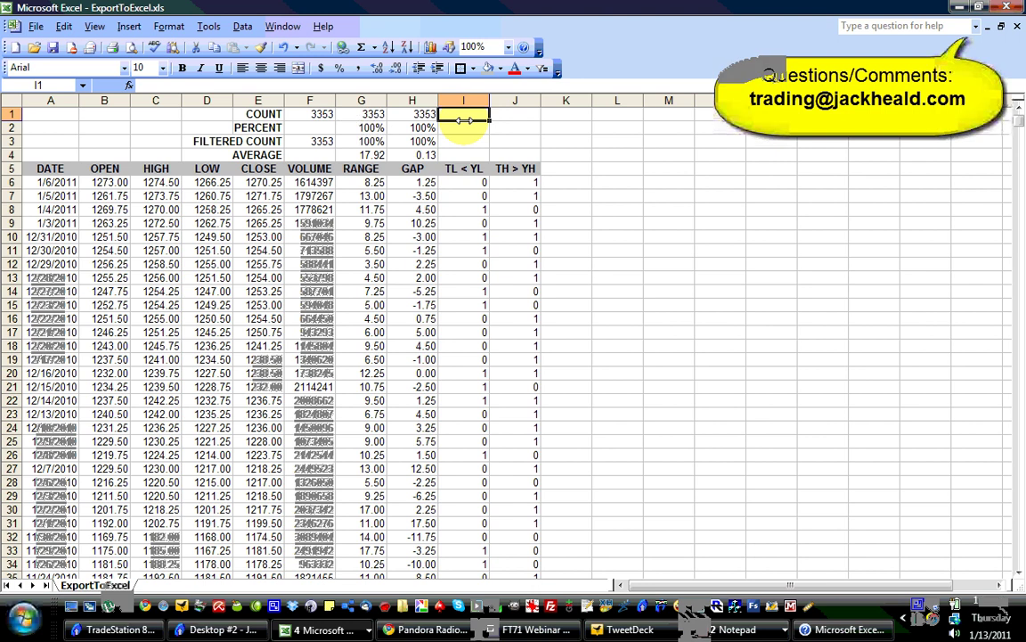
{"action": "type", "text": "=subtotal"}
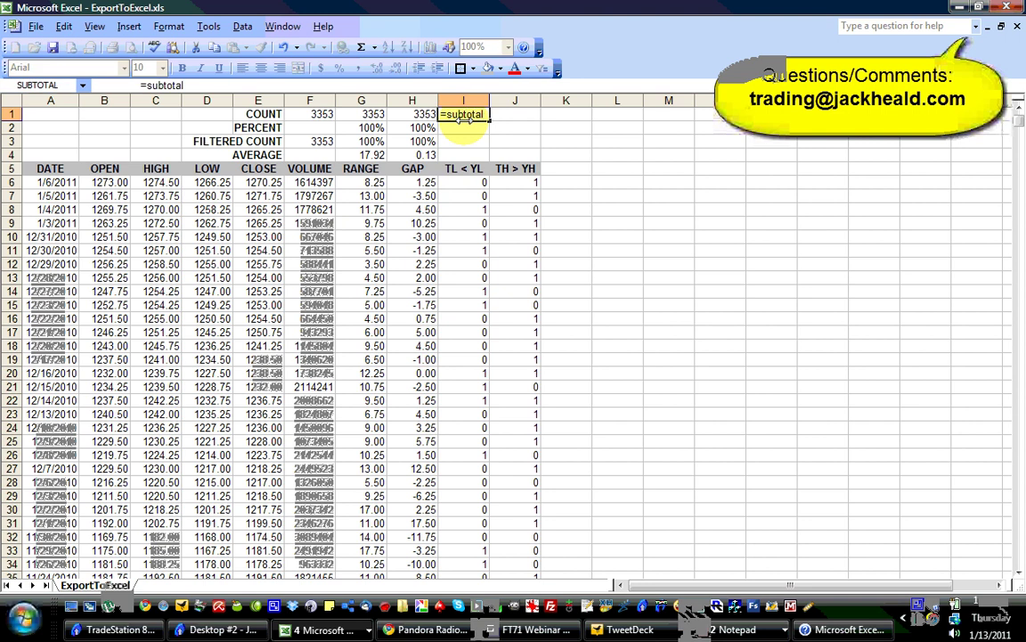
{"action": "type", "text": "(109"}
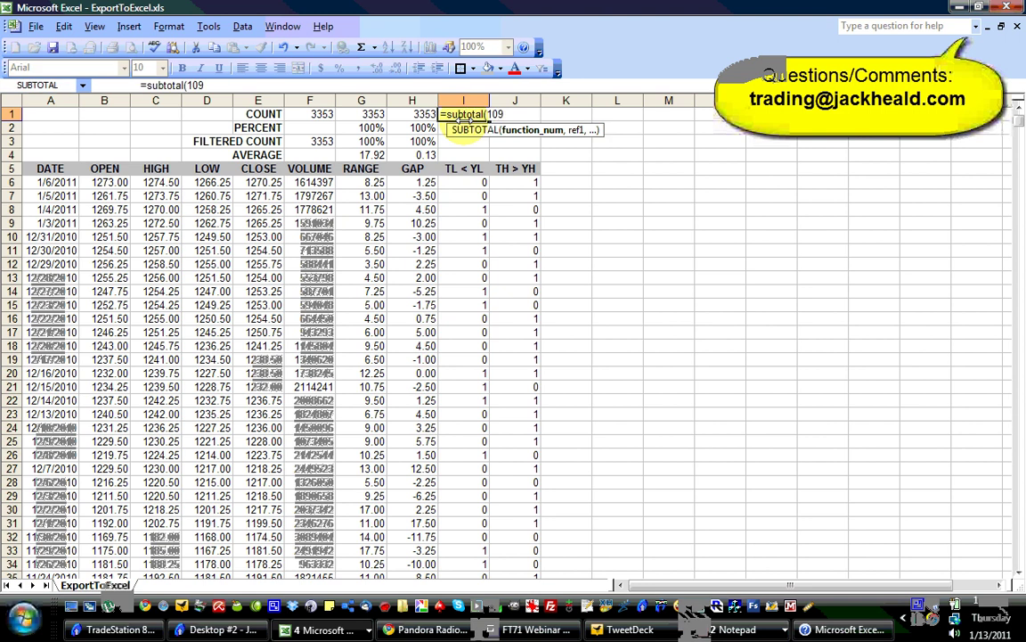
{"action": "type", "text": ","}
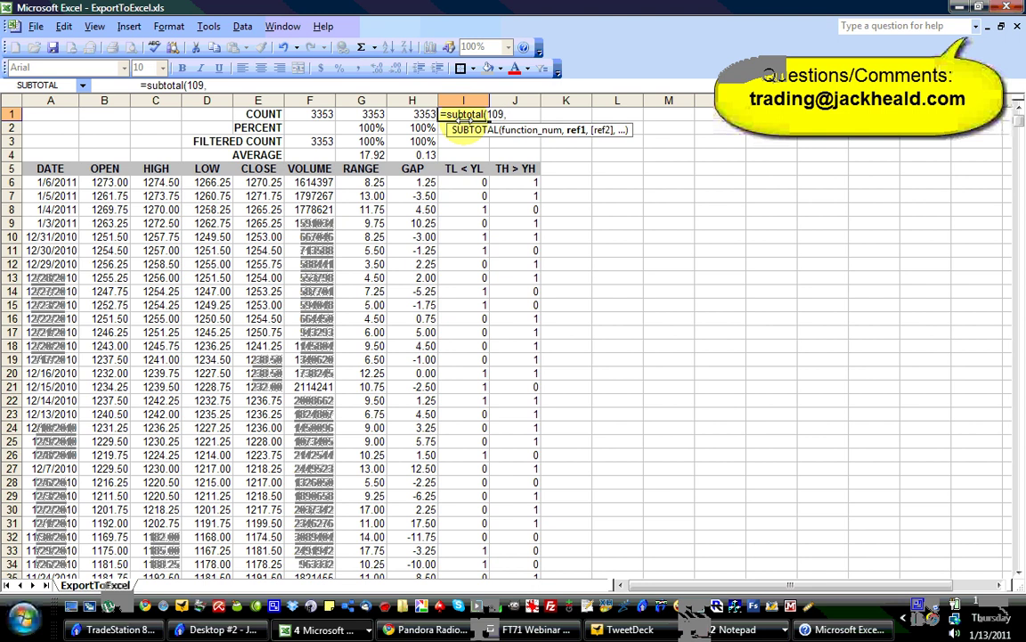
{"action": "key", "text": "Down"}
{"action": "key", "text": "Down"}
{"action": "key", "text": "Down"}
{"action": "key", "text": "Down"}
{"action": "key", "text": "Down"}
{"action": "key", "text": "ctrl+shift+Down"}
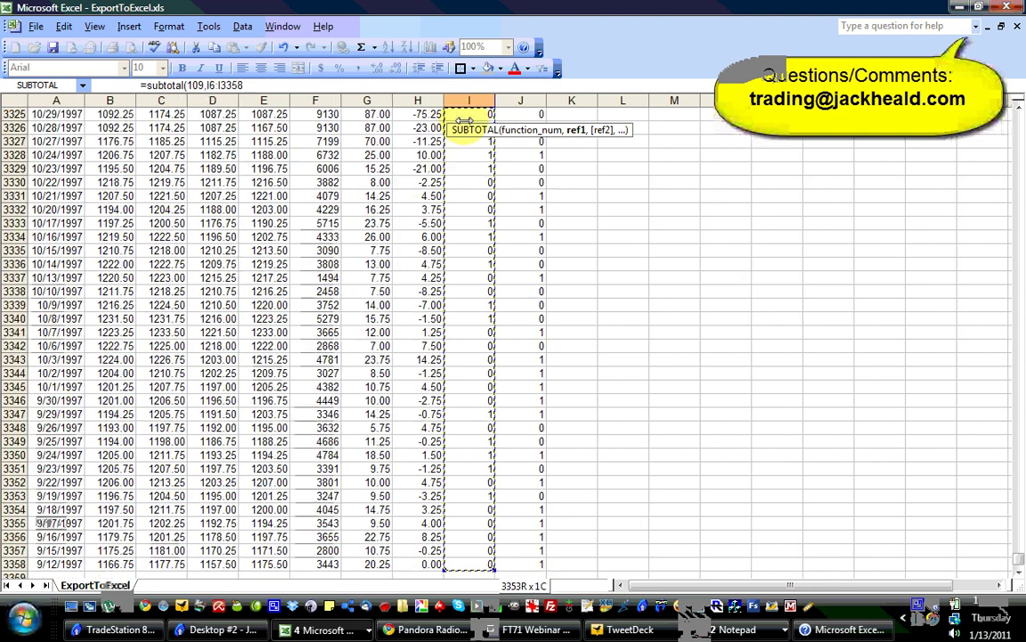
{"action": "type", "text": ")"}
{"action": "key", "text": "Tab"}
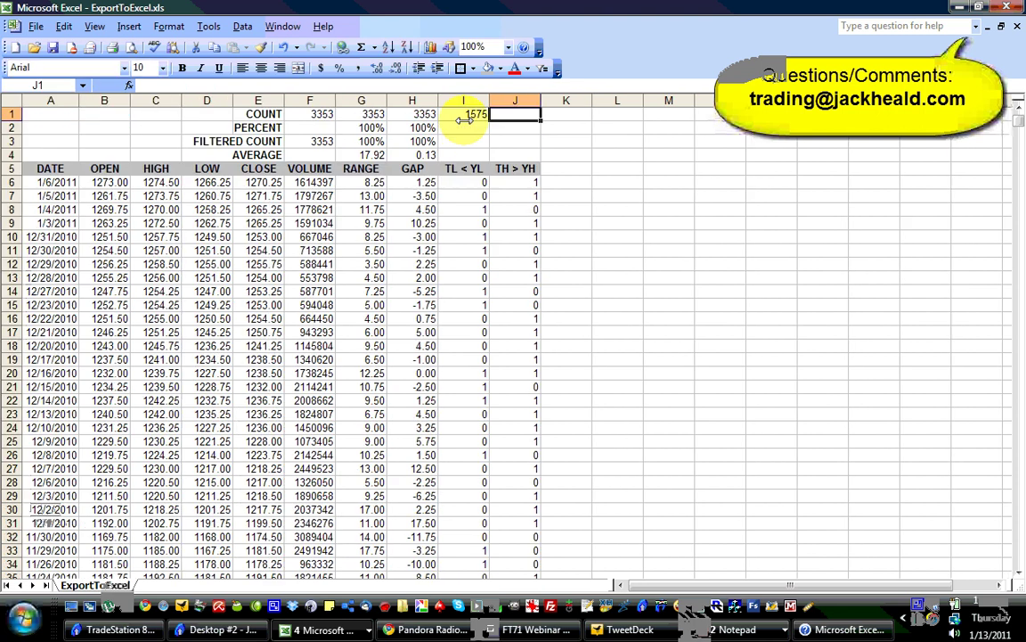
Copy the sum formula from I1 to J1 for the TH > YH column
{"action": "left_click", "coordinate": [463, 121]}
{"action": "key", "text": "ctrl+c"}
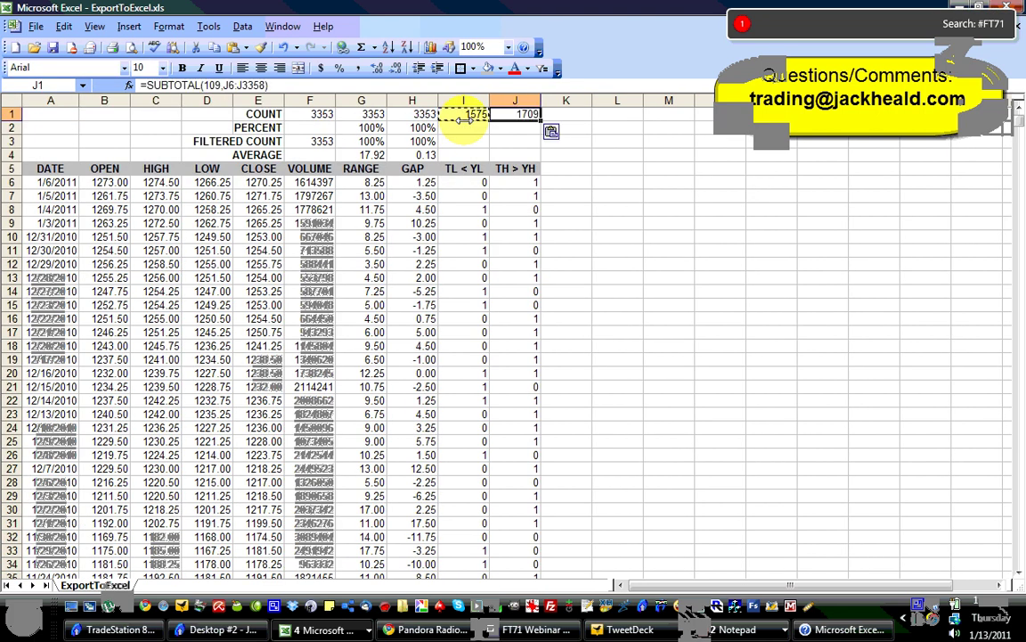
{"action": "key", "text": "shift+Right"}
{"action": "key", "text": "ctrl+v"}
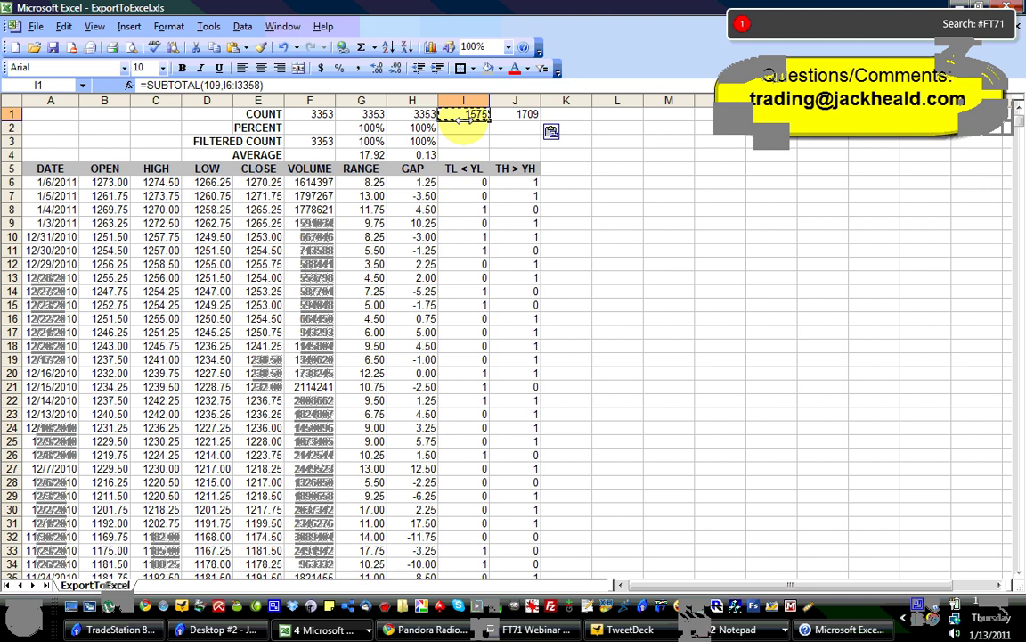
Copy the percent and filtered count formulas from H2:H3 into I2:I3 and J2:J3
{"action": "key", "text": "Left"}
{"action": "key", "text": "Down"}
{"action": "key", "text": "shift+Down"}
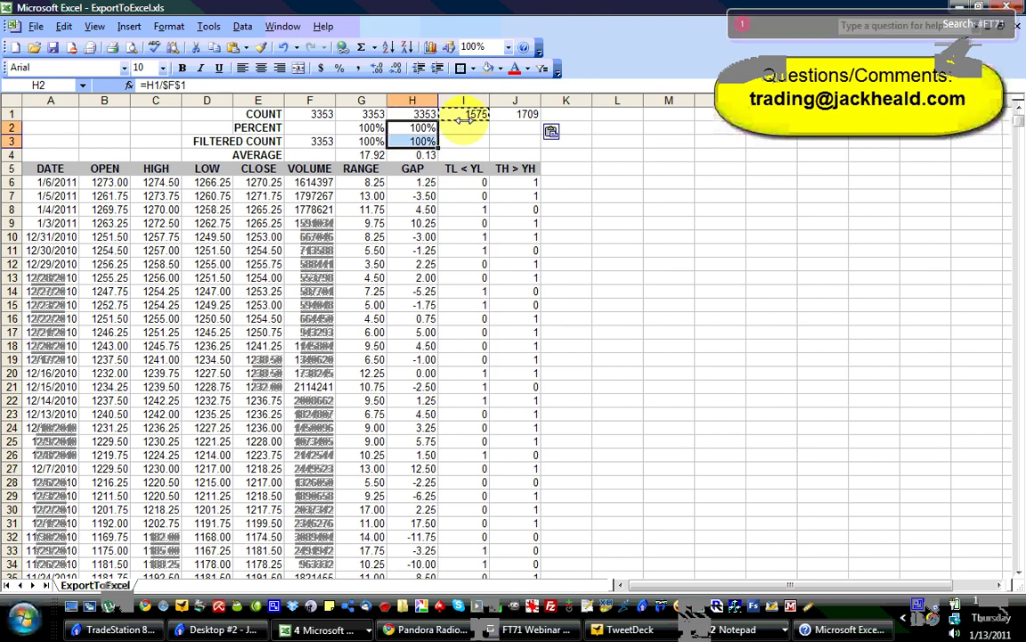
{"action": "key", "text": "ctrl+c"}
{"action": "key", "text": "Right"}
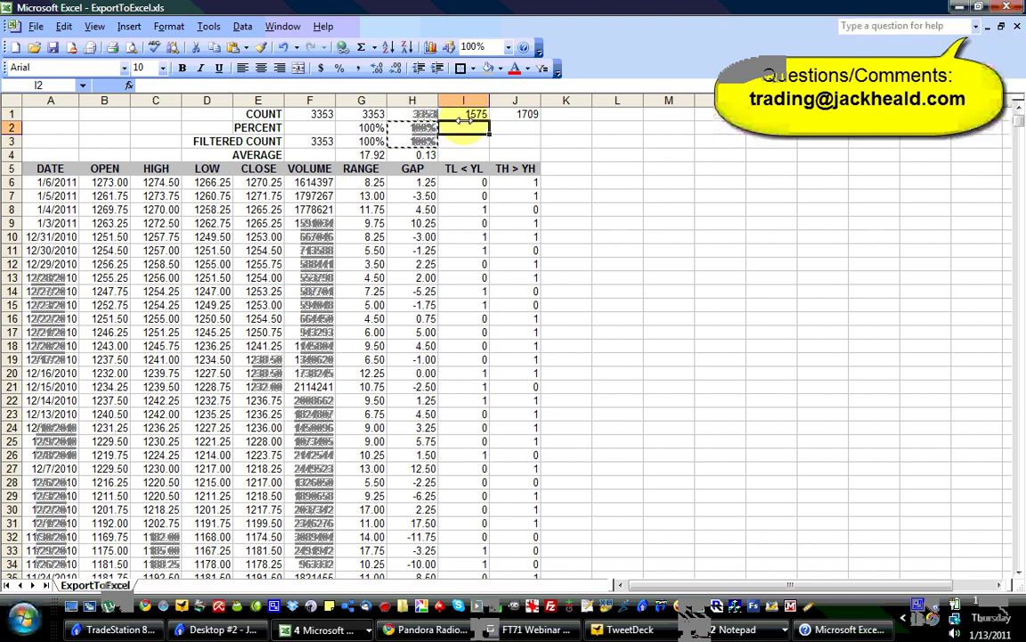
{"action": "key", "text": "ctrl+v"}
{"action": "key", "text": "Right"}
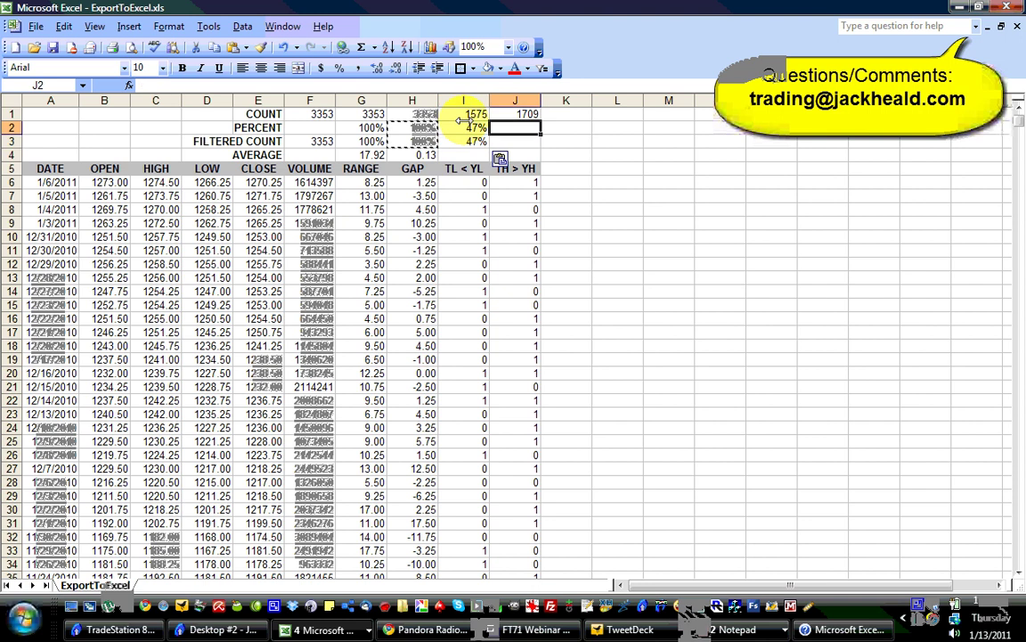
{"action": "key", "text": "ctrl+v"}
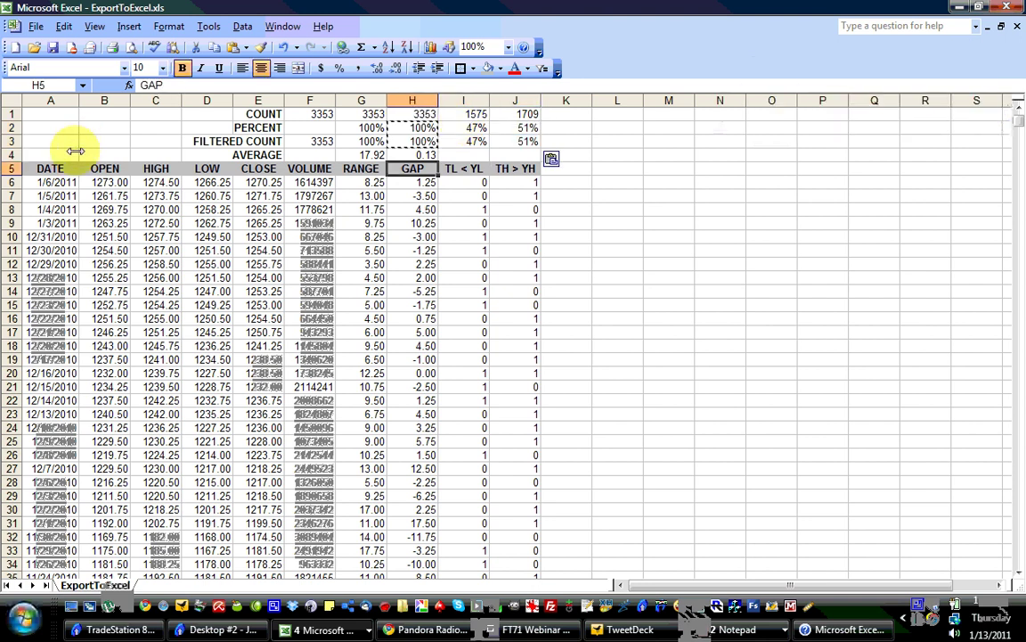
Turn on AutoFilter for the heading row 5
{"action": "left_click", "coordinate": [12, 169]}
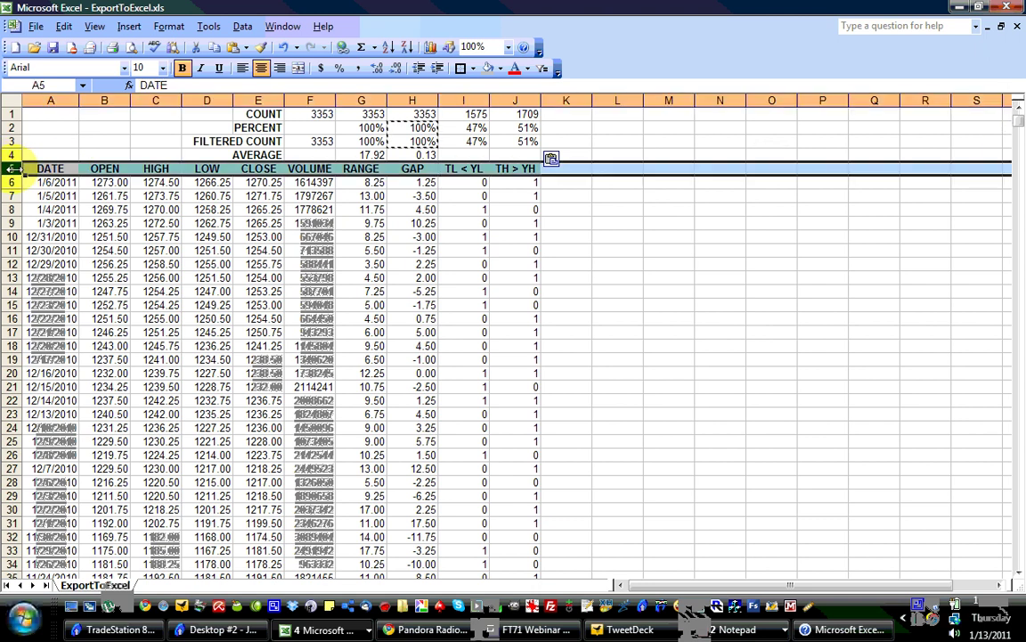
{"action": "key", "text": "alt+d"}
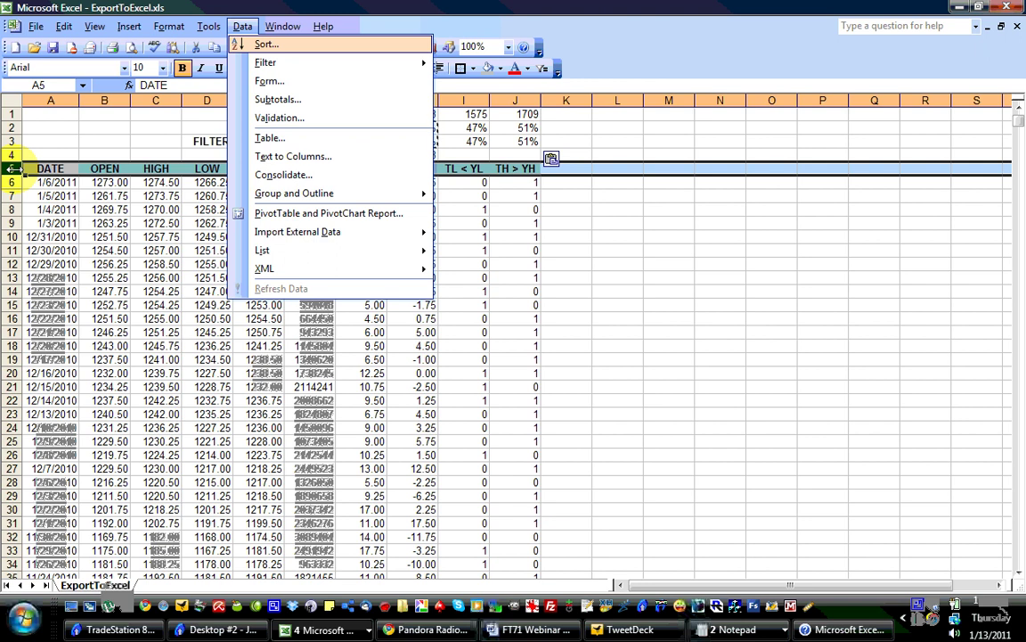
{"action": "key", "text": "f"}
{"action": "key", "text": "f"}
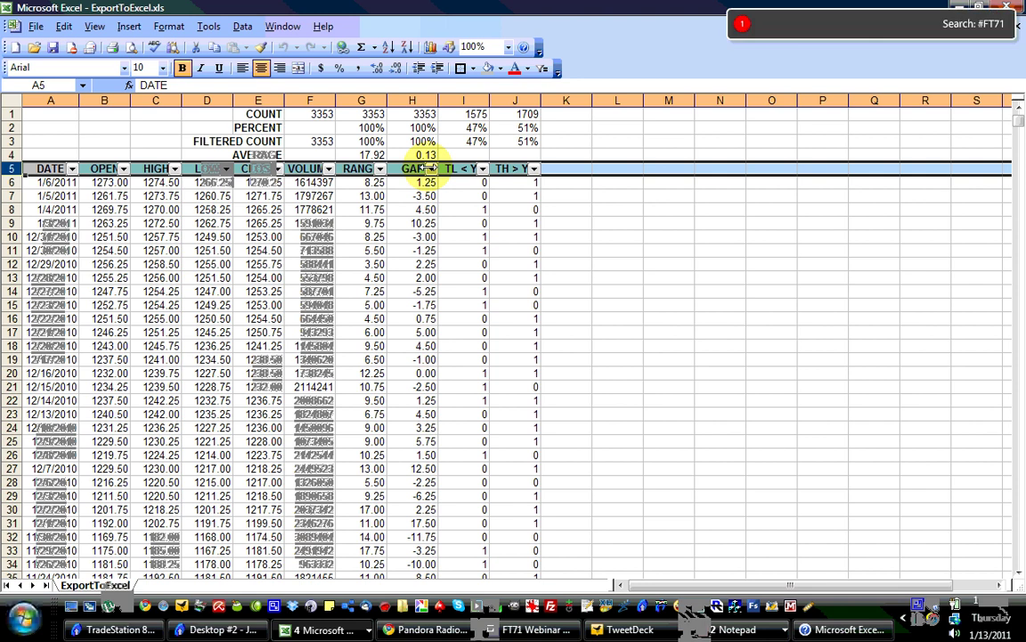
Apply a custom filter to the GAP column showing rows where the gap is less than 8 and greater than 0
{"action": "left_click", "coordinate": [431, 168]}
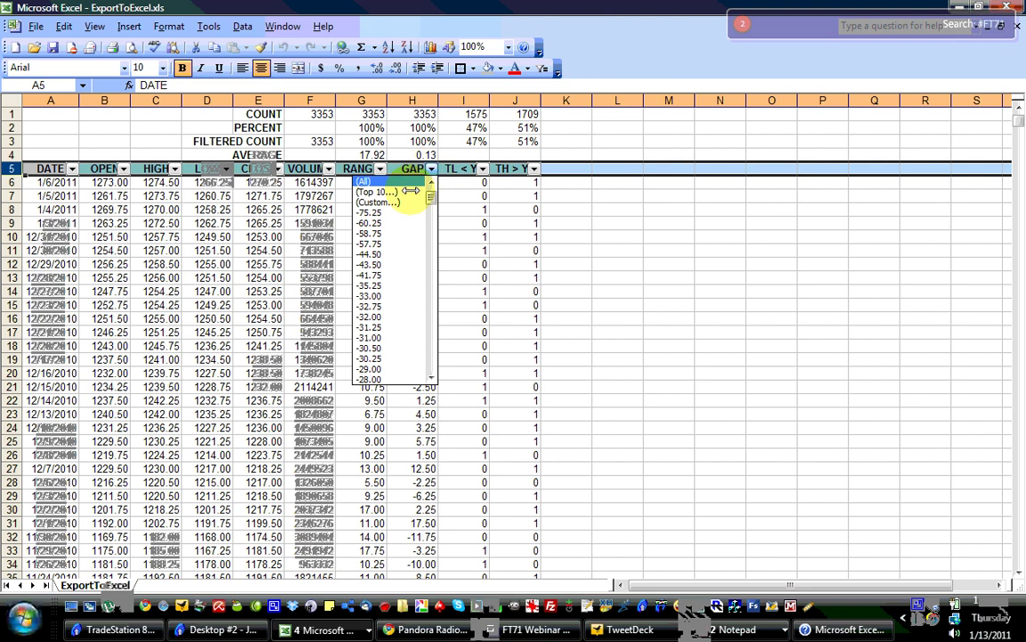
{"action": "left_click", "coordinate": [397, 204]}
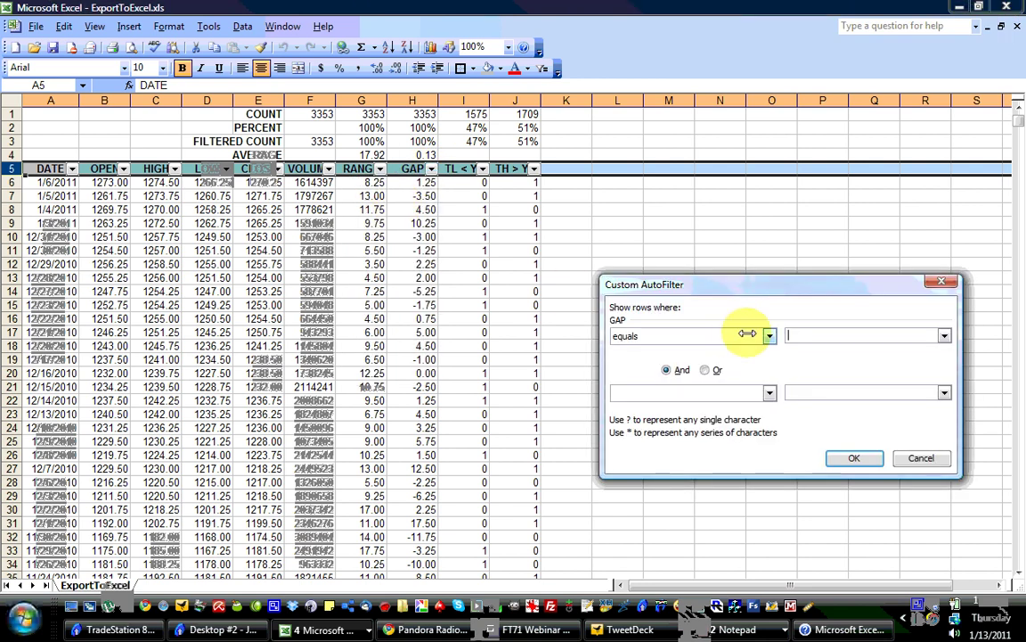
{"action": "left_click", "coordinate": [768, 335]}
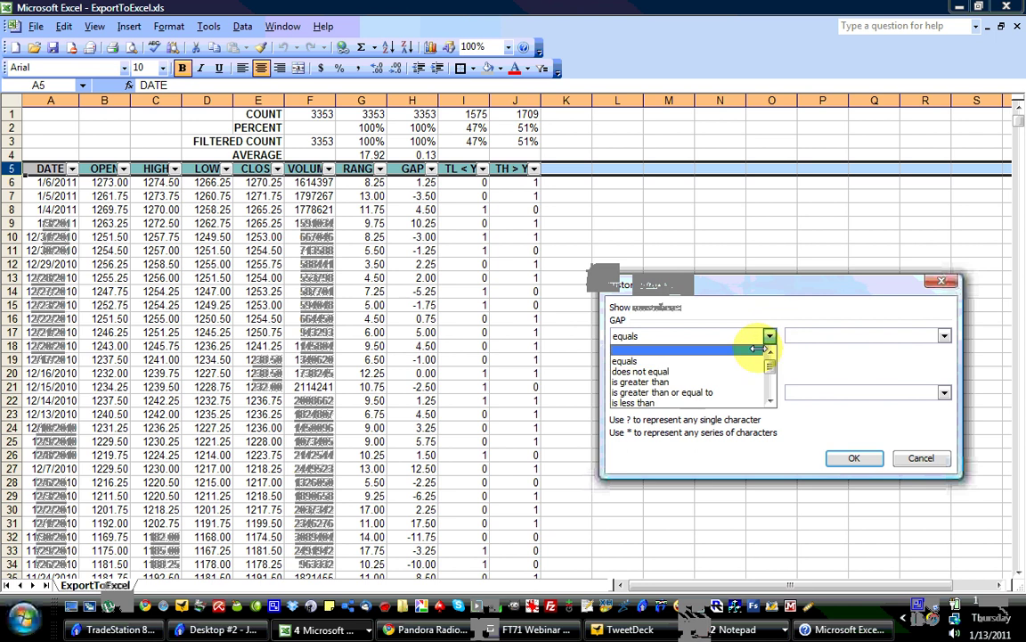
{"action": "left_click", "coordinate": [711, 402]}
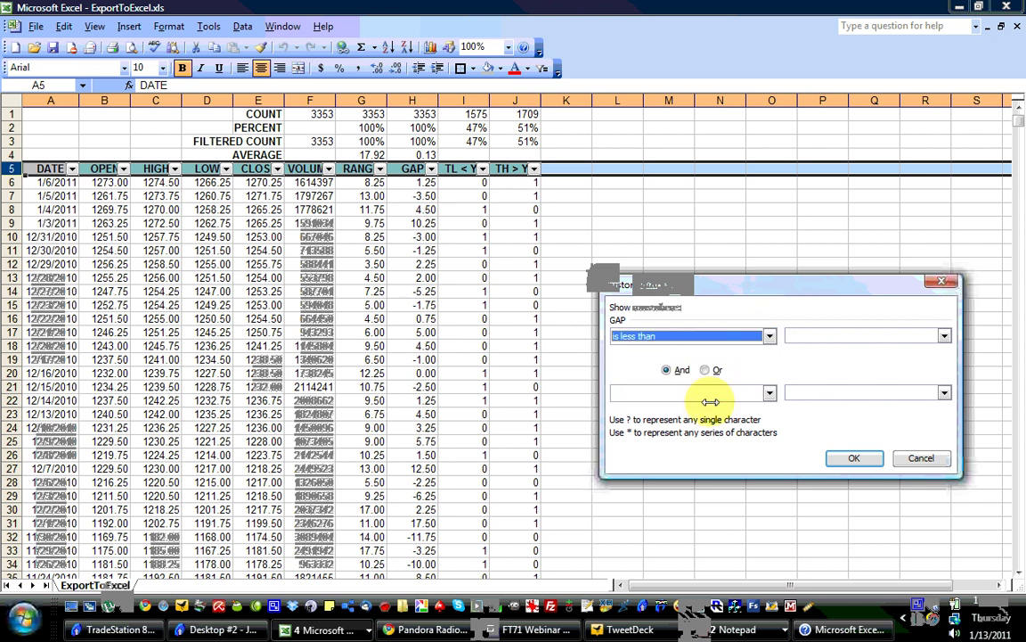
{"action": "left_click", "coordinate": [818, 335]}
{"action": "type", "text": "8"}
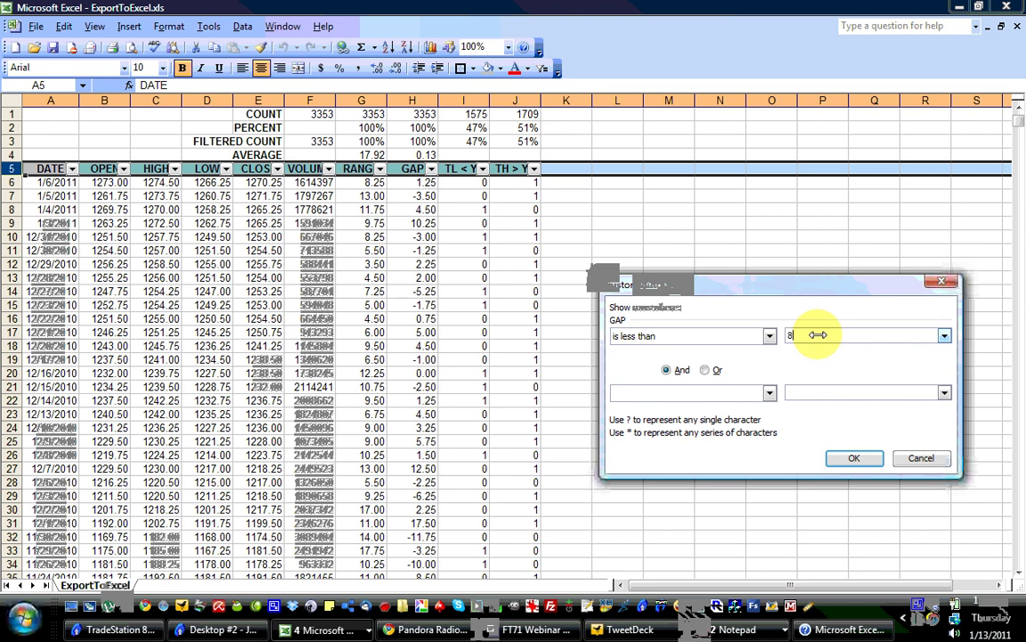
{"action": "left_click", "coordinate": [769, 392]}
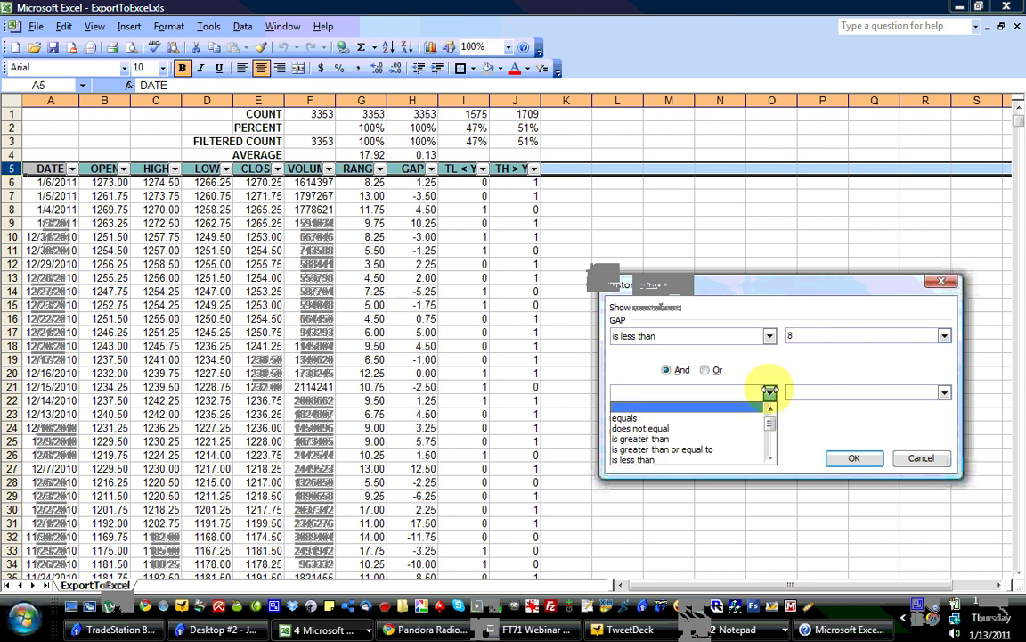
{"action": "left_click", "coordinate": [699, 439]}
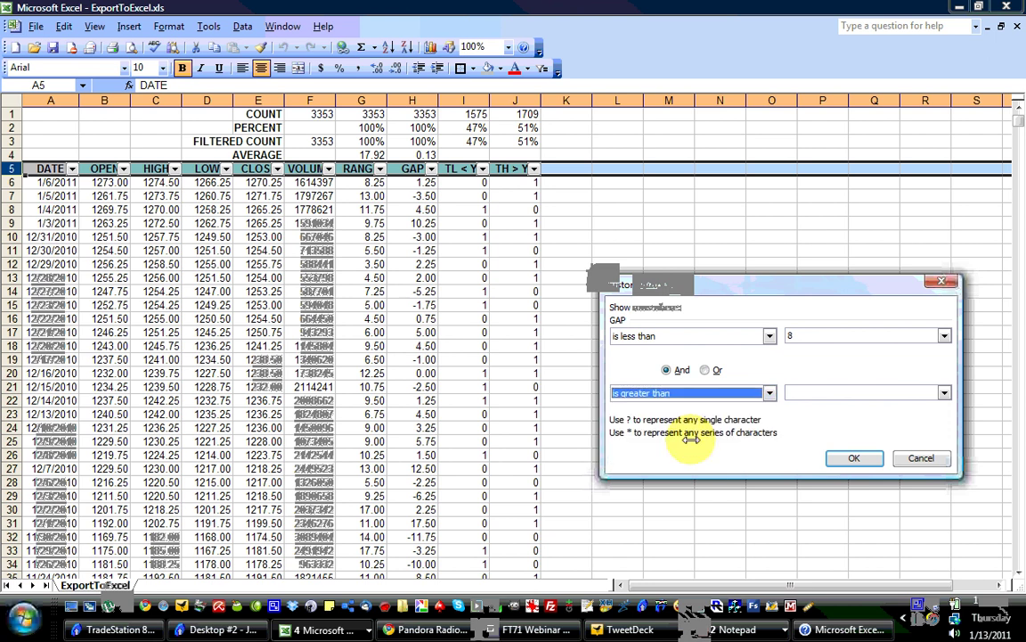
{"action": "left_click", "coordinate": [810, 393]}
{"action": "type", "text": "0"}
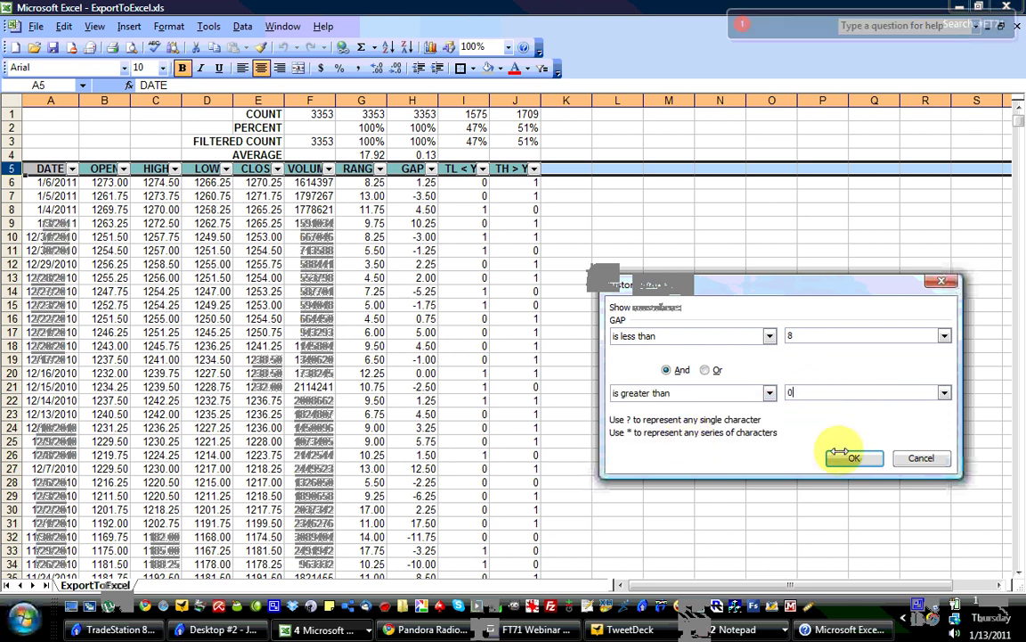
{"action": "left_click", "coordinate": [851, 457]}
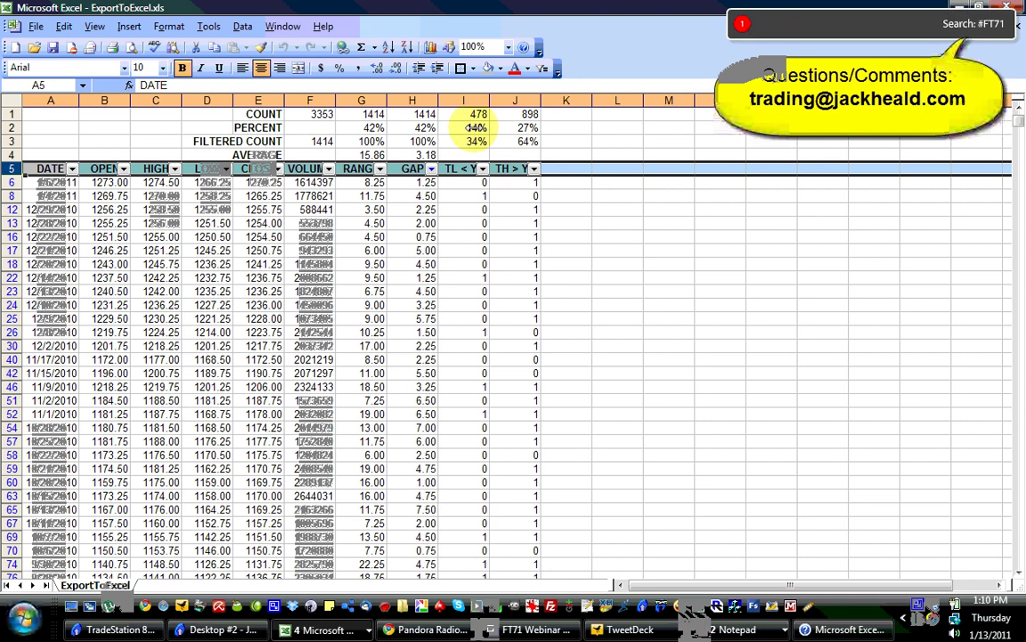
Change the GAP column's custom filter to show gaps less than 0 and greater than -8
{"action": "left_click", "coordinate": [431, 169]}
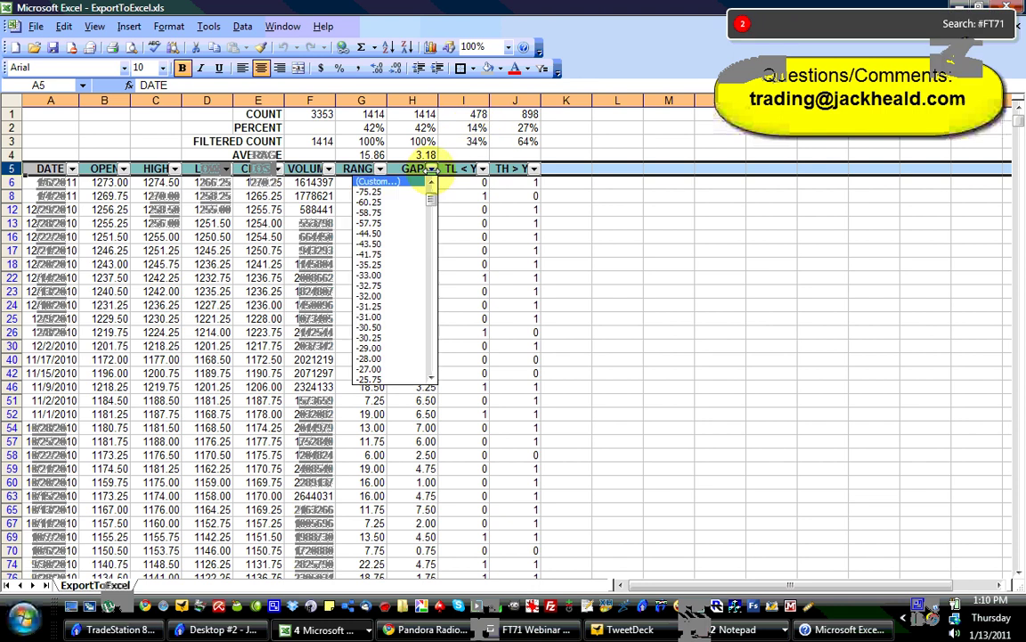
{"action": "left_click", "coordinate": [376, 181]}
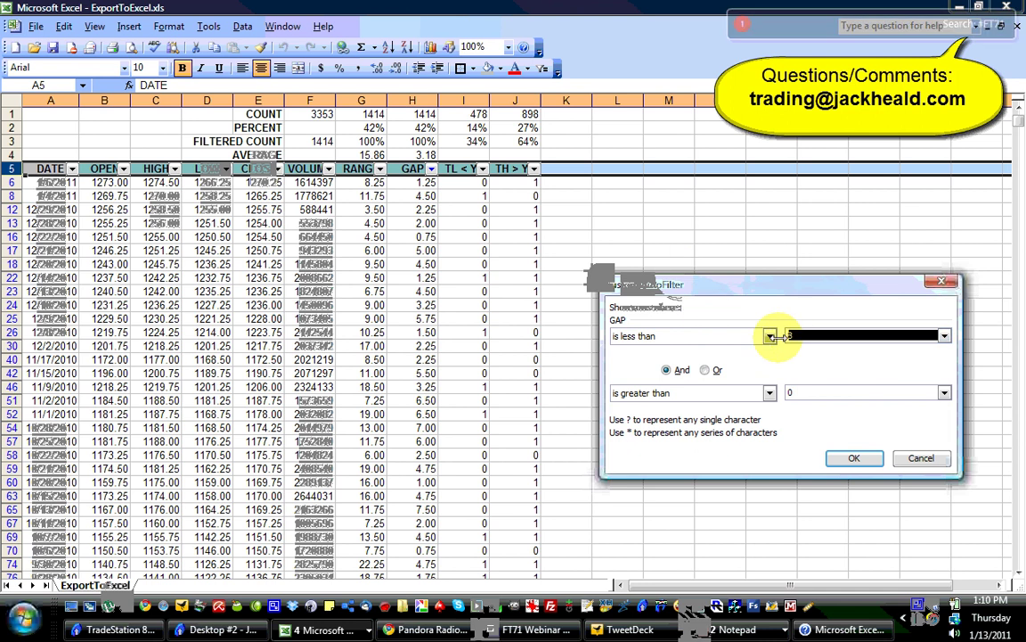
{"action": "type", "text": "0"}
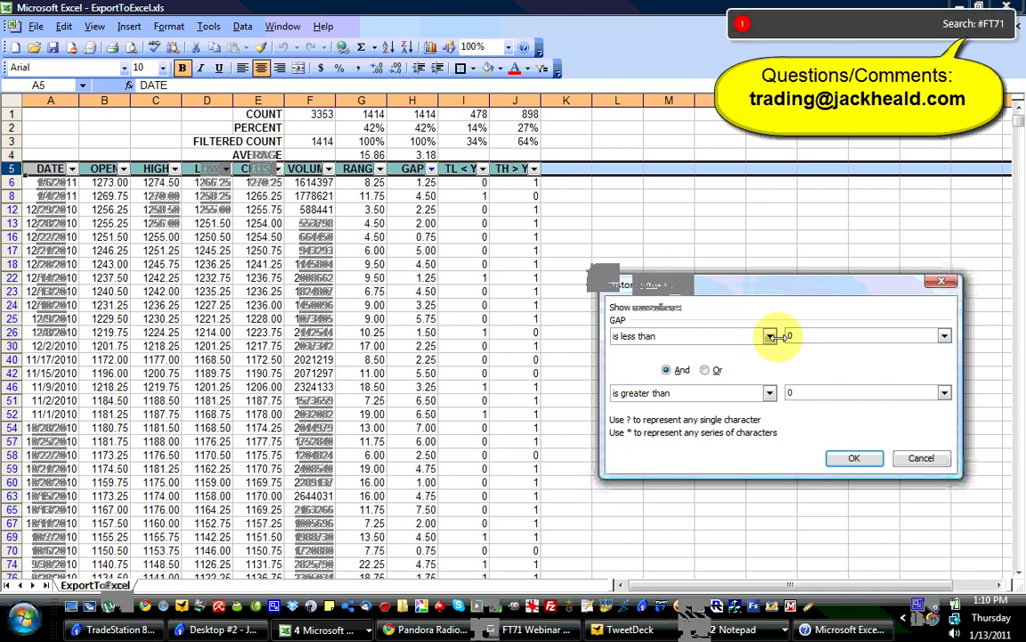
{"action": "key", "text": "Tab"}
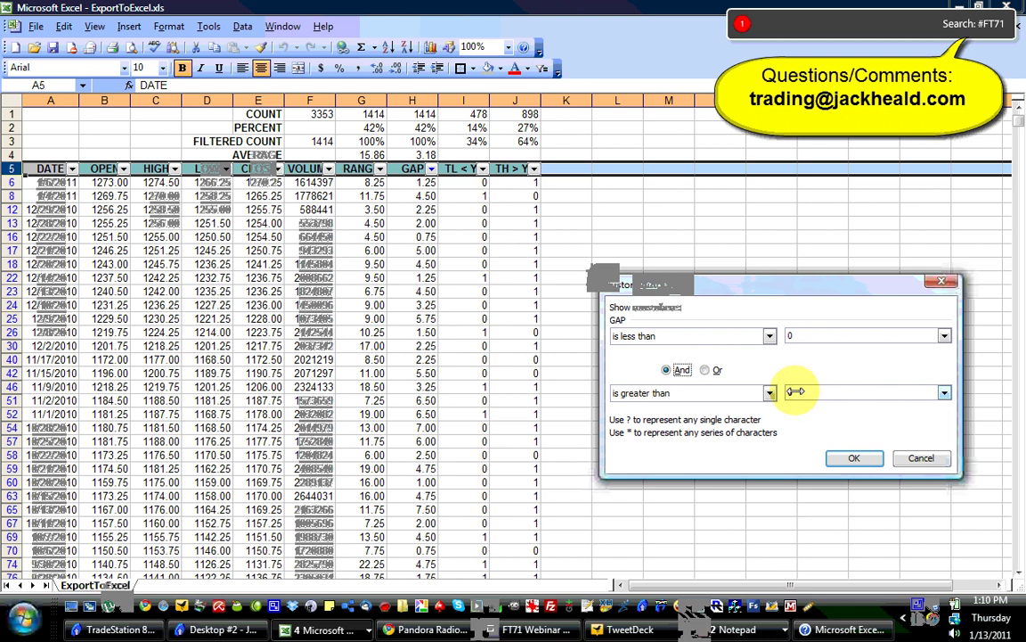
{"action": "double_click", "coordinate": [799, 392]}
{"action": "type", "text": "-8"}
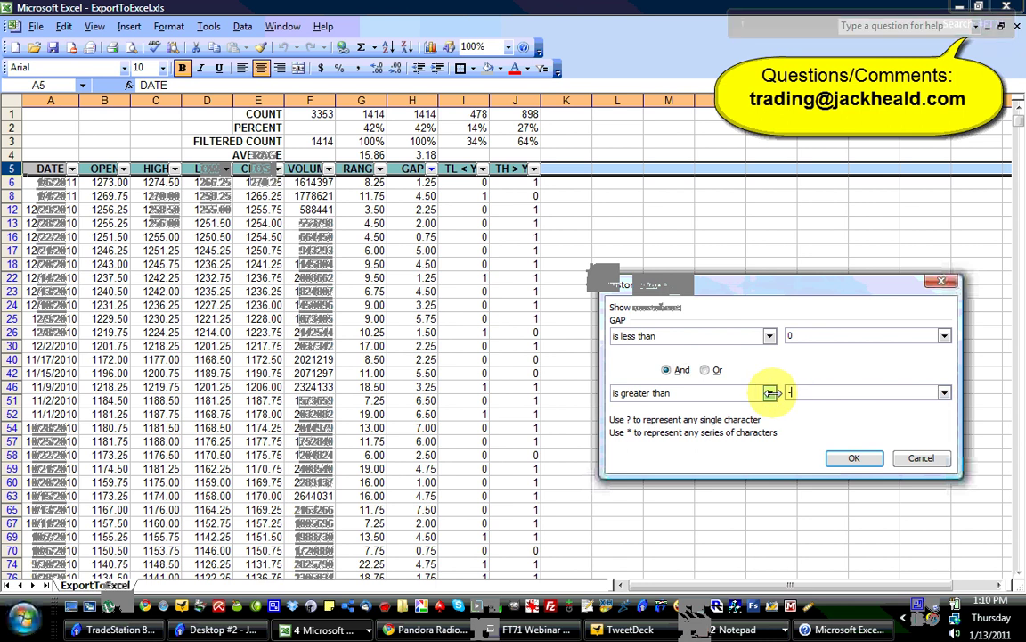
{"action": "left_click", "coordinate": [853, 457]}
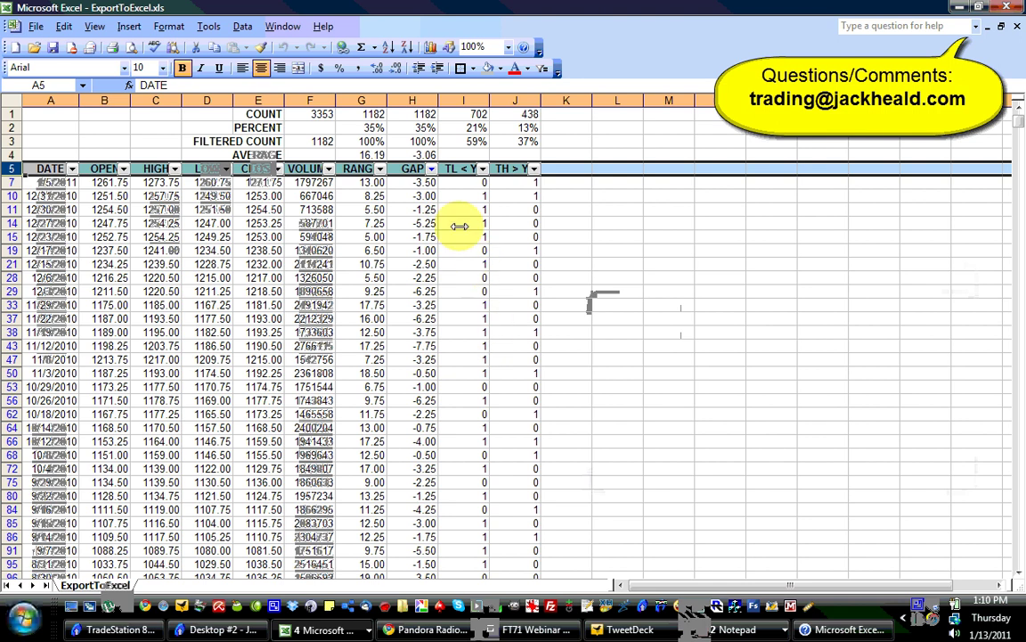